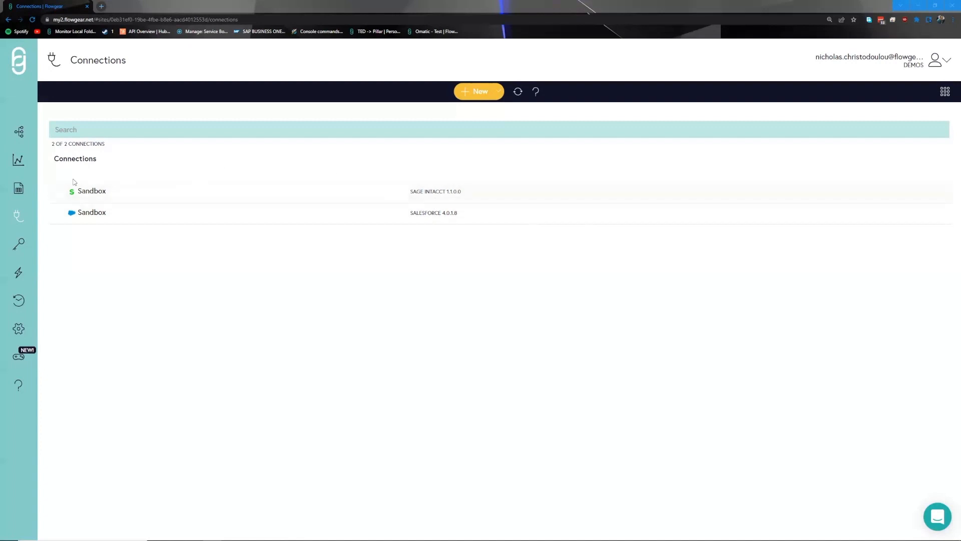
- Start a ConnectWise Manage connection with Site Environment TEST, then go to DropPoints
left_click(20, 132)
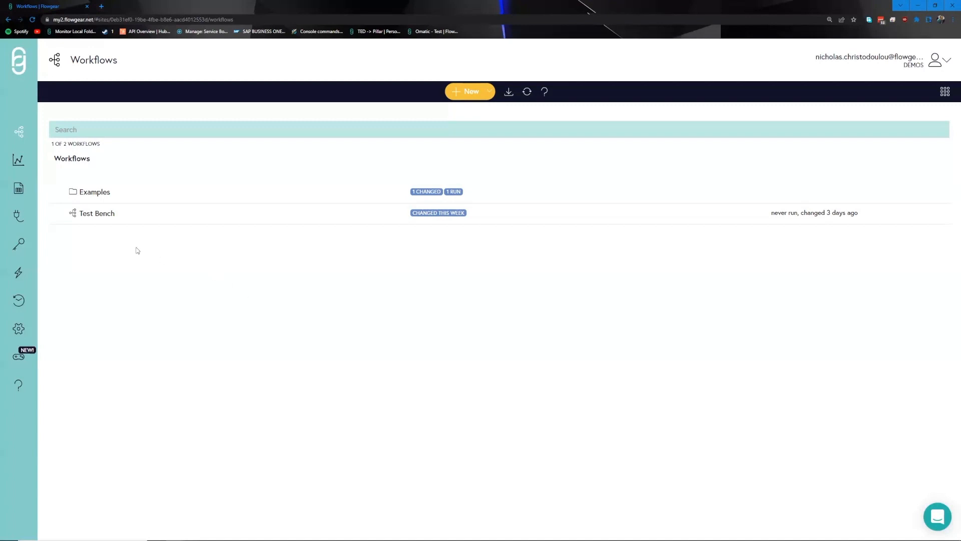
left_click(19, 218)
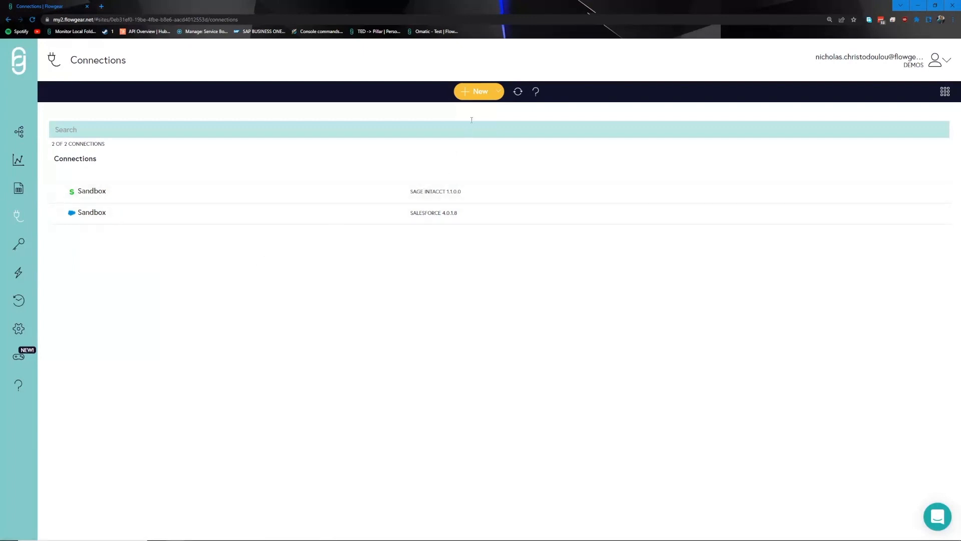
left_click(475, 93)
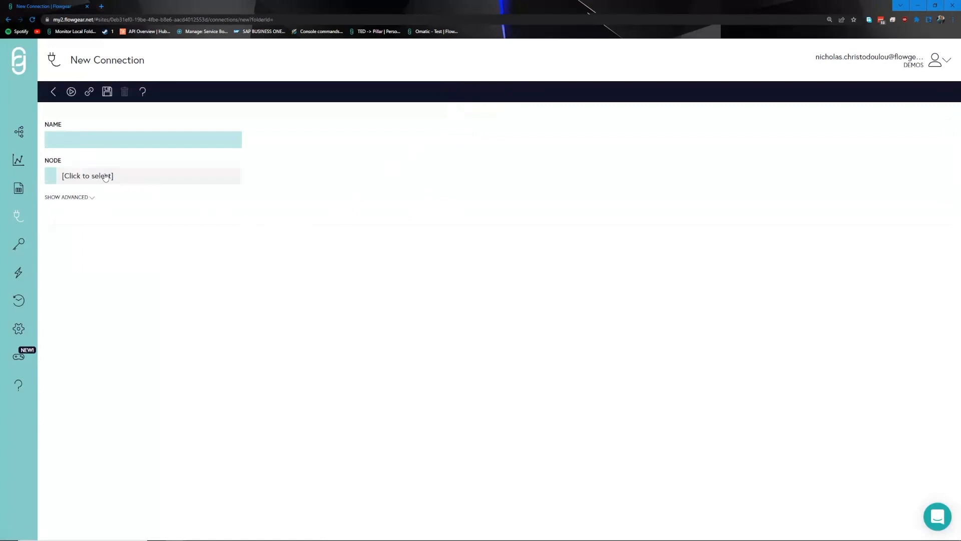
left_click(105, 177)
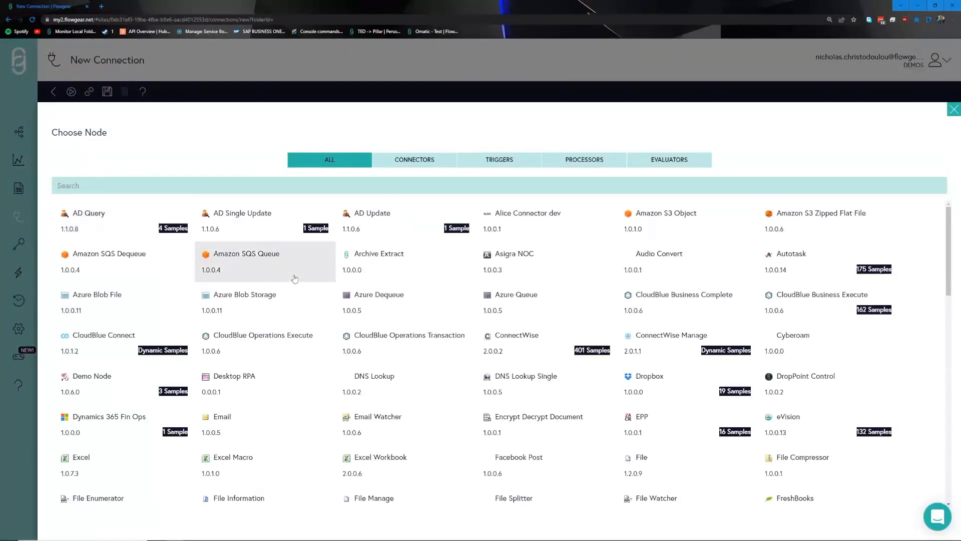
left_click(423, 159)
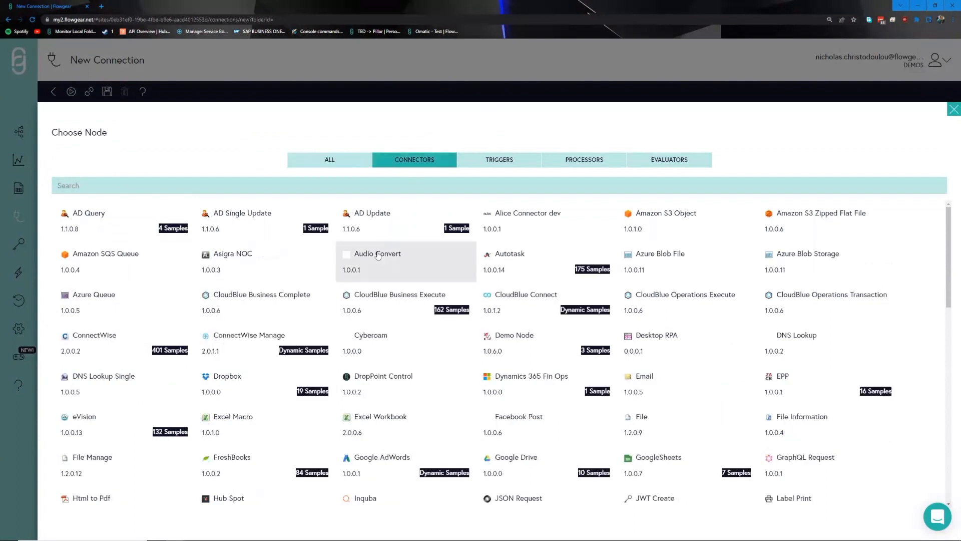
left_click(274, 342)
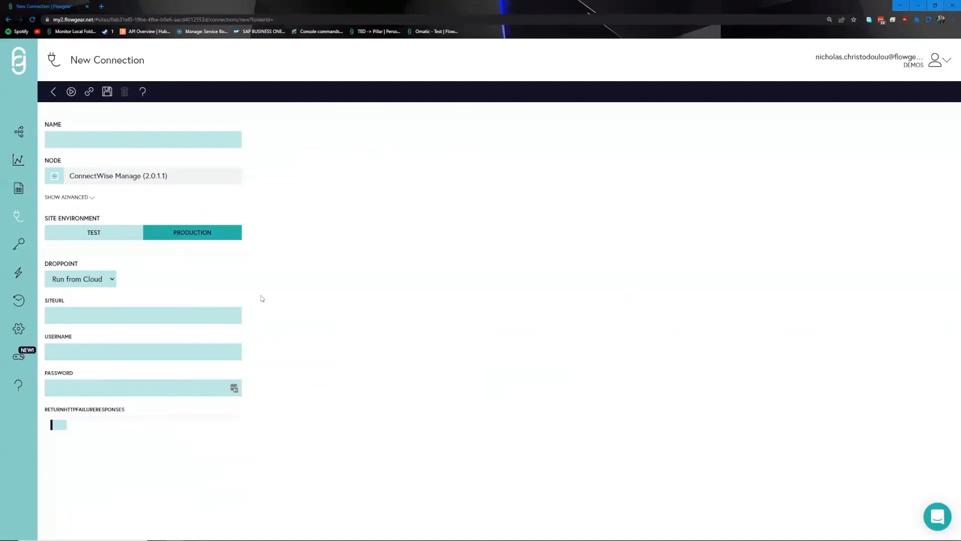
left_click(97, 232)
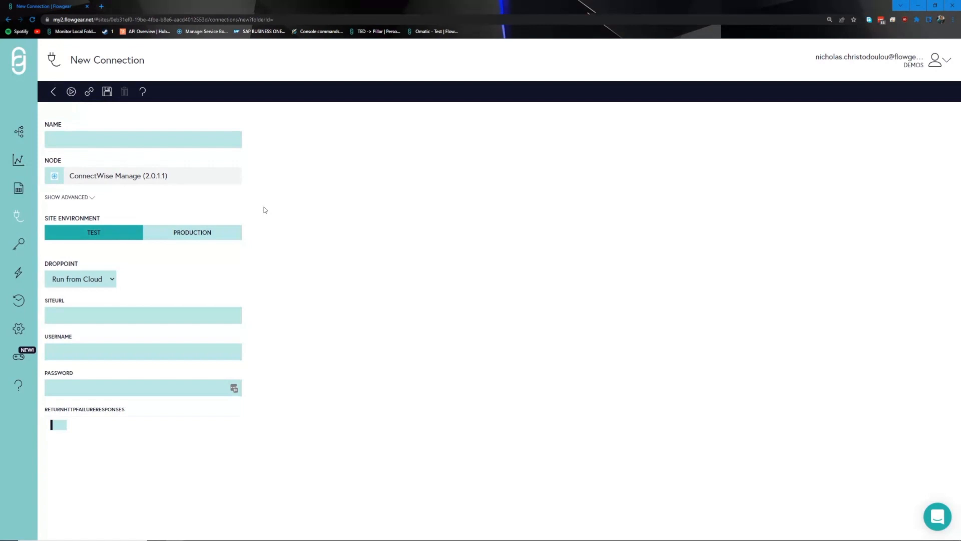
left_click(18, 272)
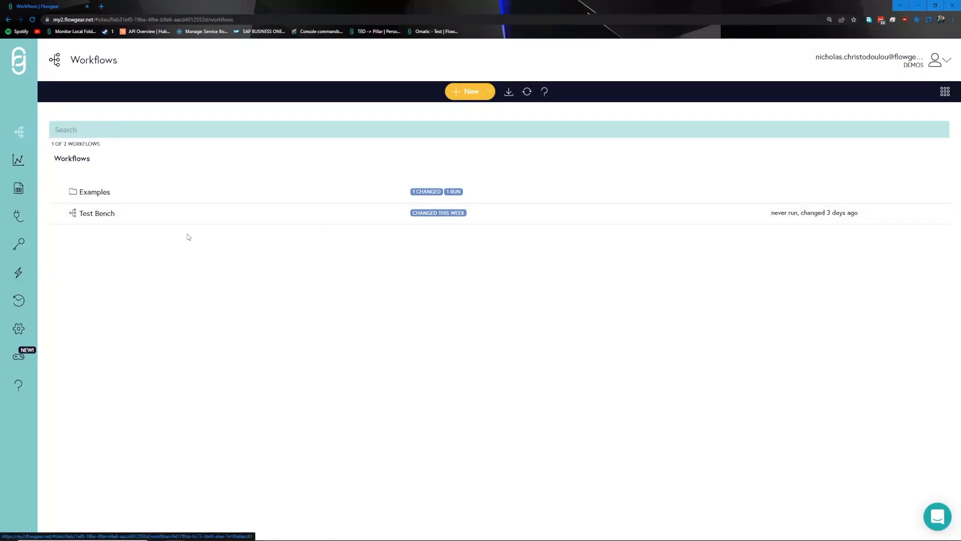
- From the Workflows page, create a new workflow called 'Test Workflow'
left_click(465, 94)
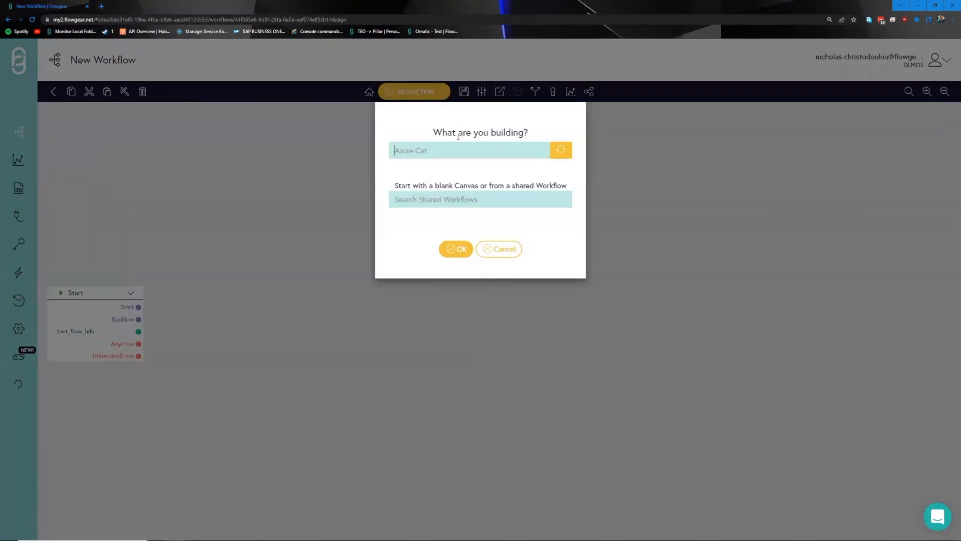
type("Test Workflow")
left_click(455, 249)
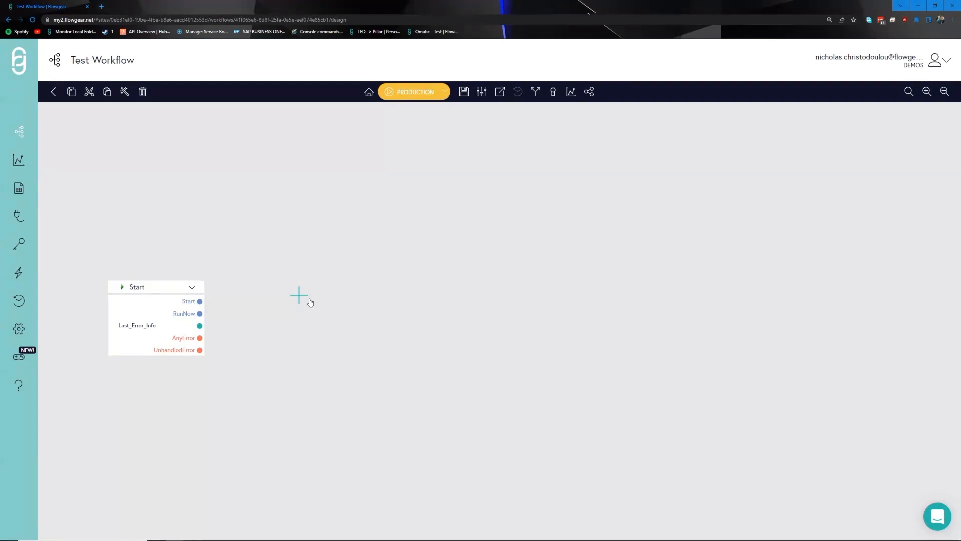
- Open the node chooser on the canvas and filter it to Connectors, then Triggers
left_click(309, 301)
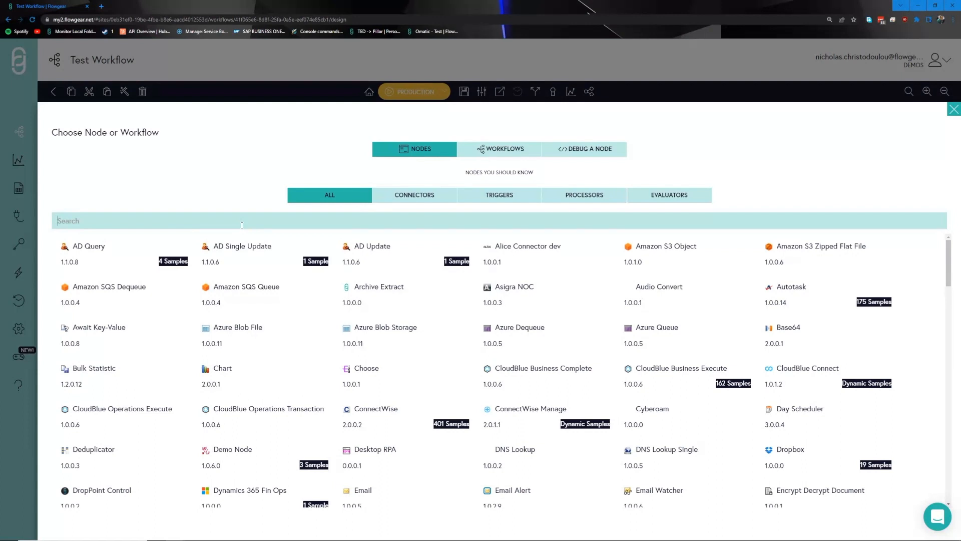
left_click(413, 195)
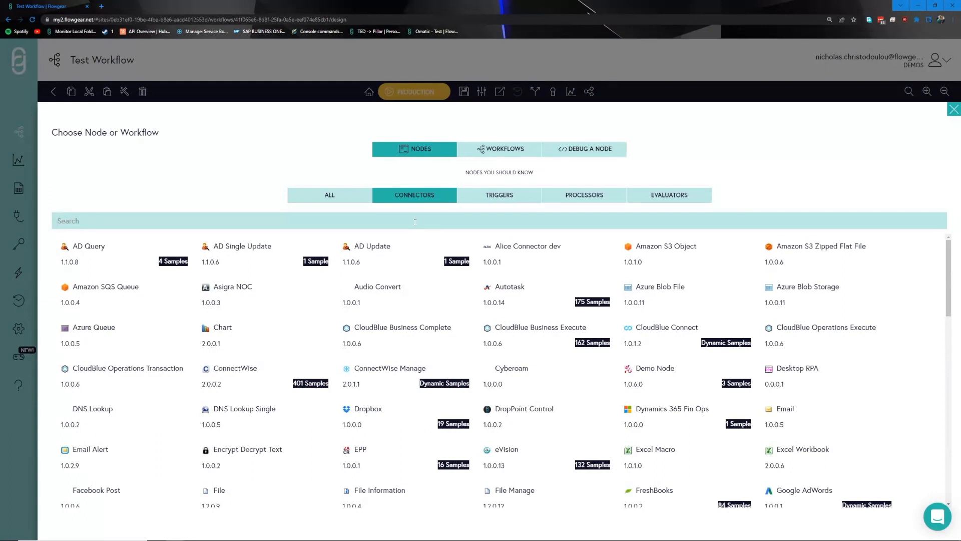
left_click(488, 197)
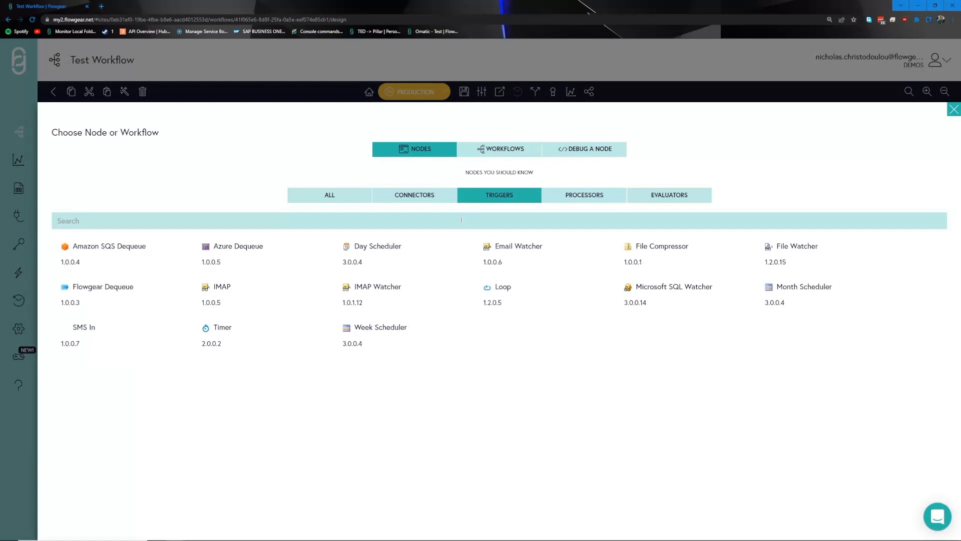
- Browse the Processors and then the Evaluators node categories in the chooser
left_click(596, 199)
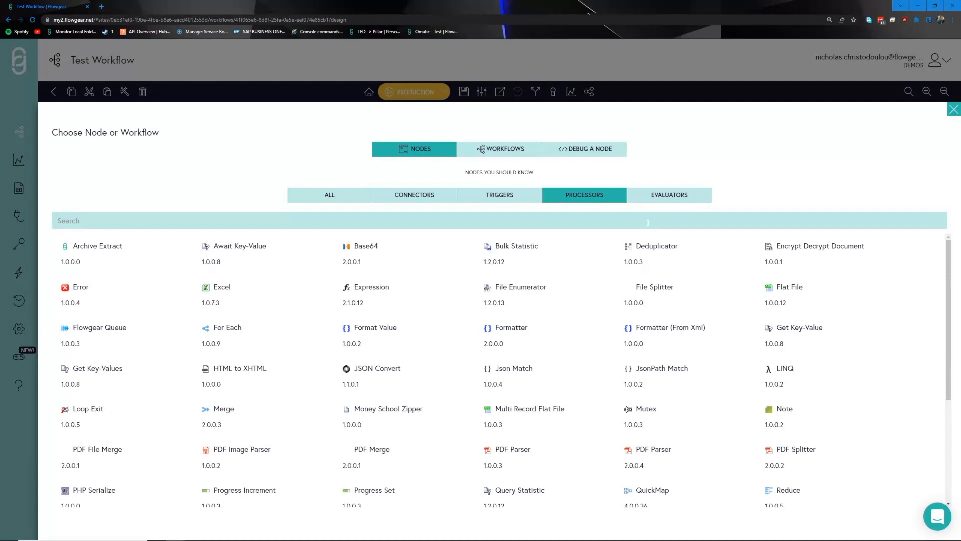
left_click(685, 199)
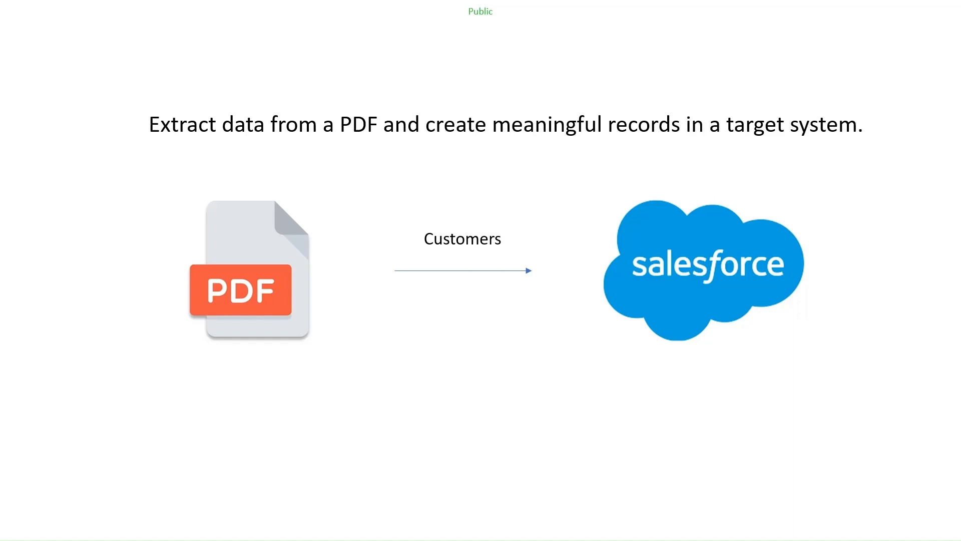
- Back in Flowgear, add and save a new workflow named 'PDF Customers', then switch to Acrobat
key("alt+Tab")
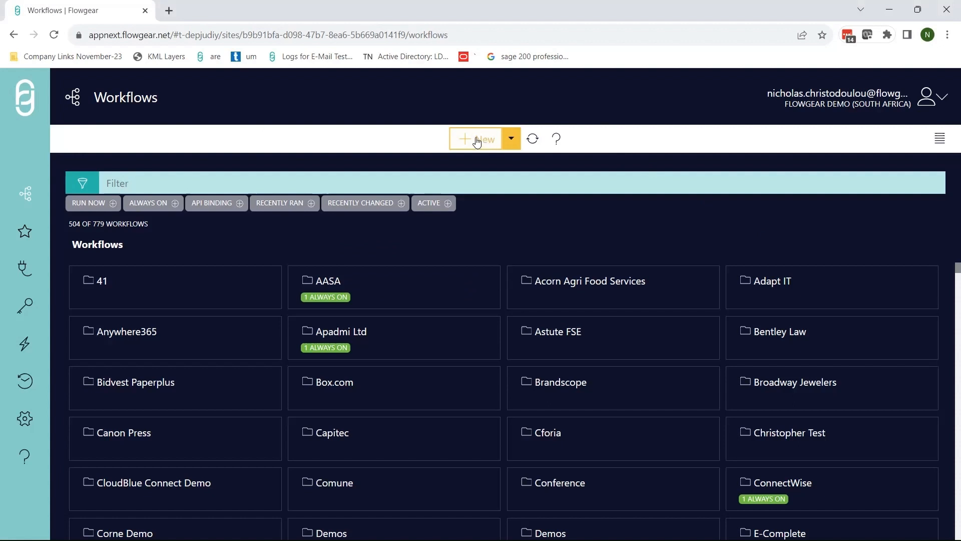
left_click(476, 140)
type("P")
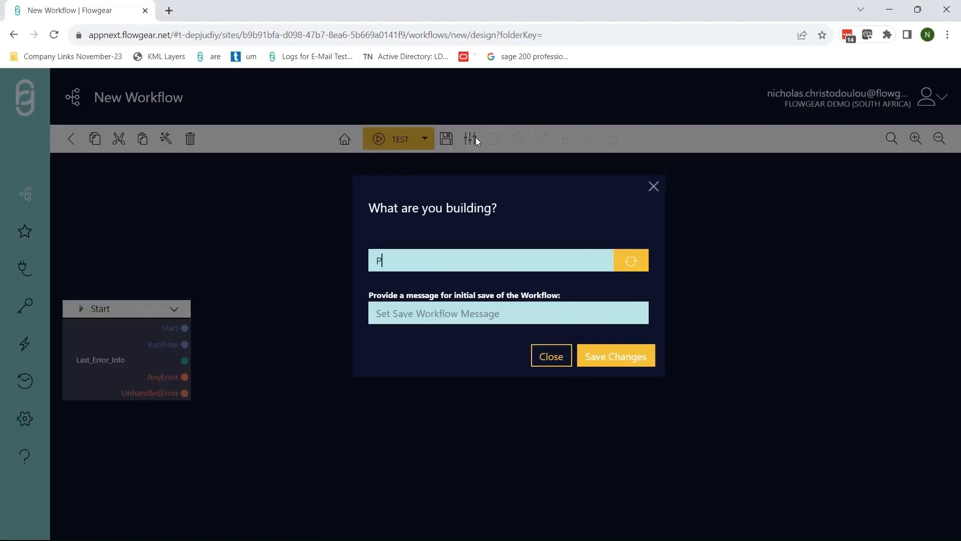
type("DF Customers")
key("Return")
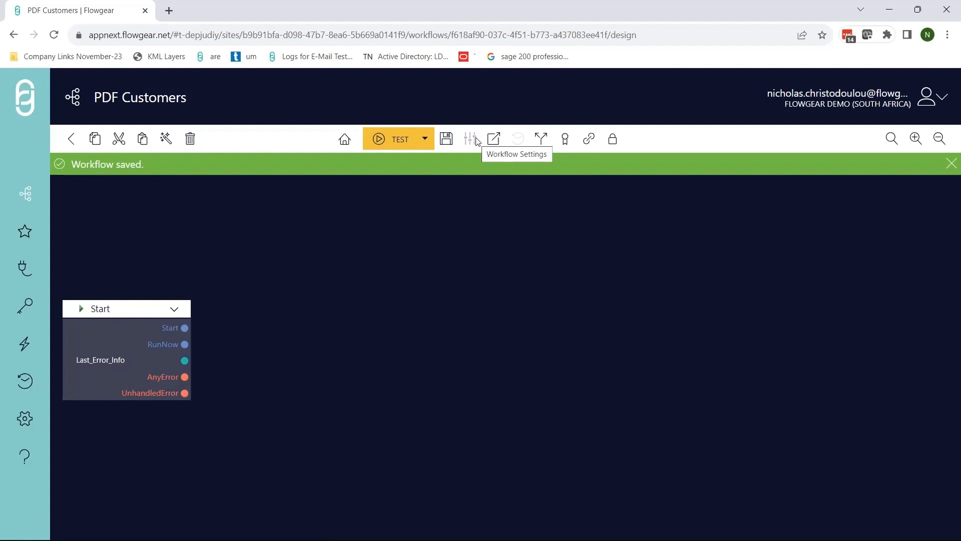
key("alt+Tab")
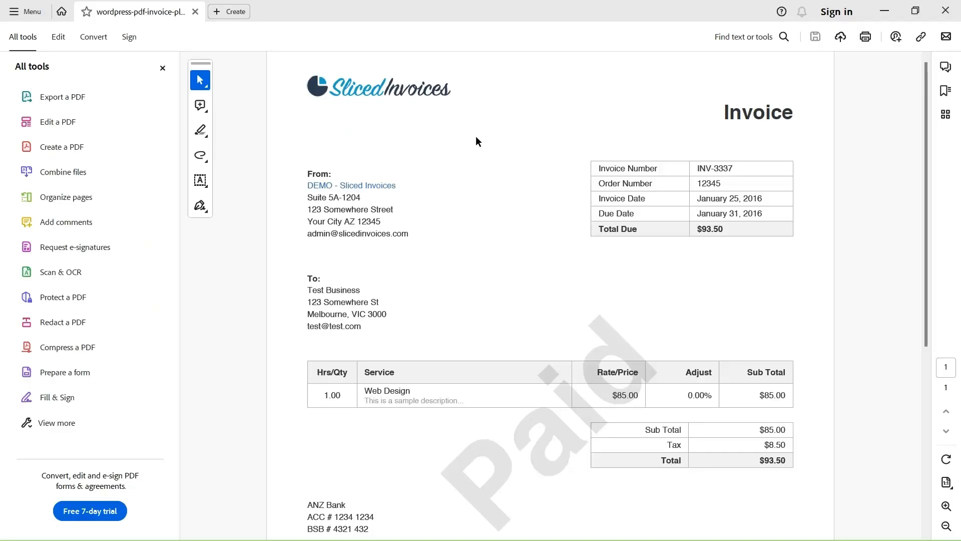
- Scroll through the sample invoice PDF, then return to the Flowgear designer
scroll(496, 185, "down", 2)
scroll(506, 192, "down", 1)
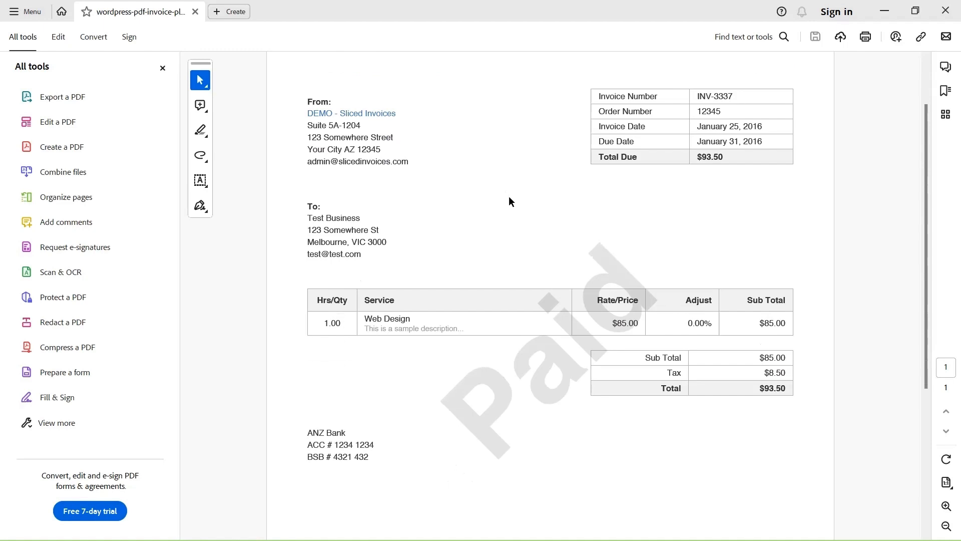
scroll(510, 195, "up", 3)
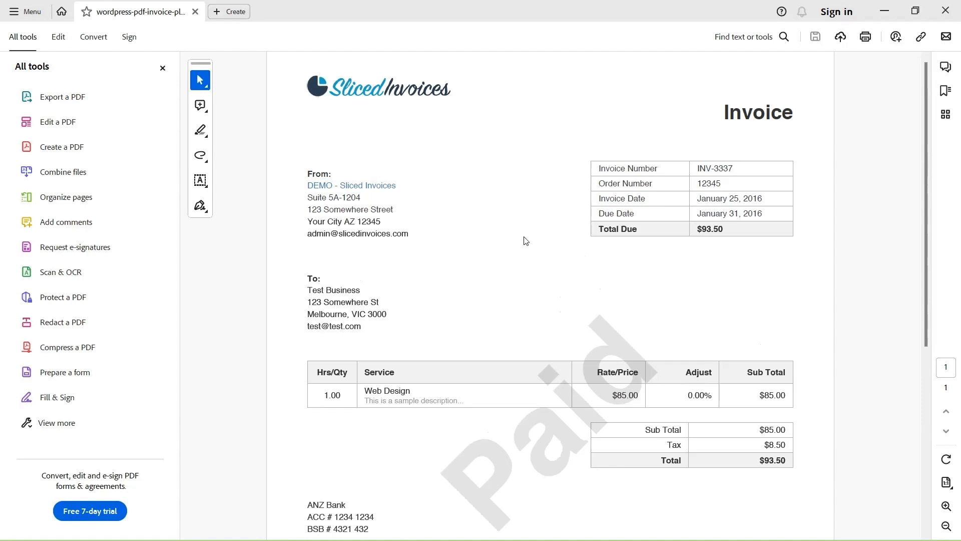
key("alt+Tab")
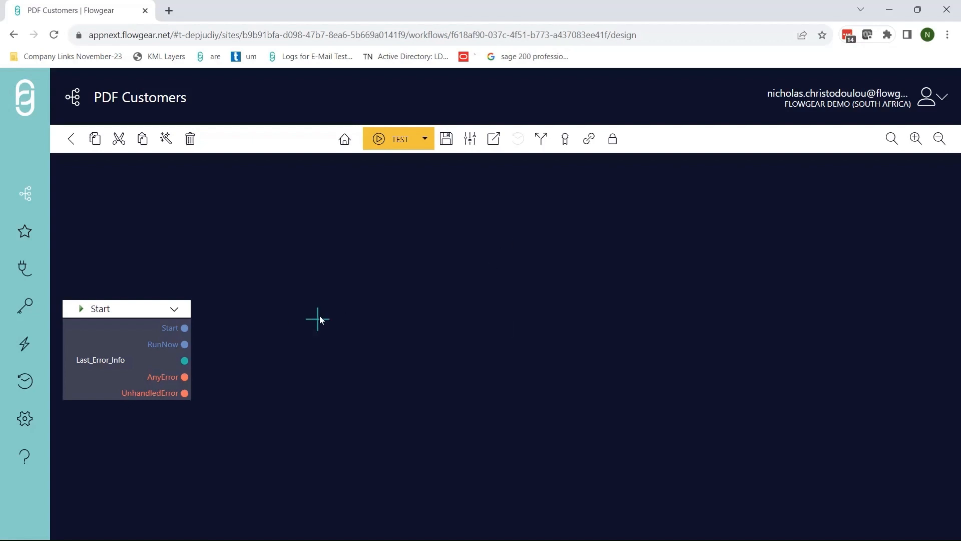
- Filter the node picker by 'pdf' and add PDF Parser 1.0.0.3 to the canvas
left_click(319, 319)
type("pdf")
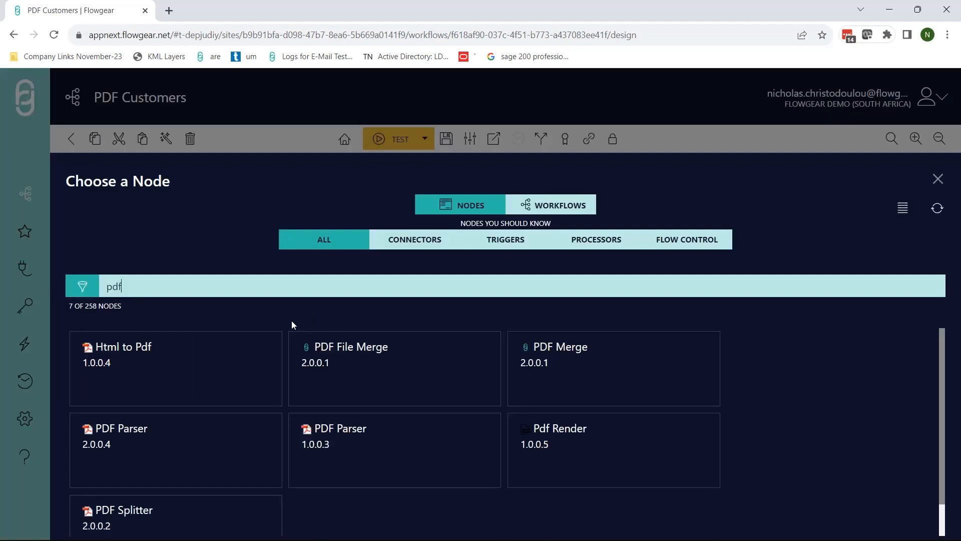
left_click(337, 453)
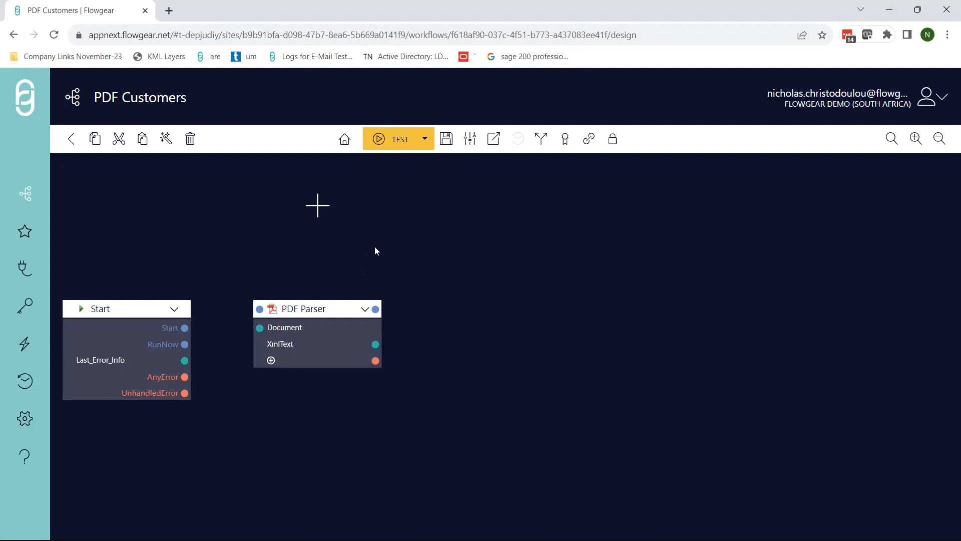
- Add a Variable Bar node above the Start node
left_click(127, 206)
left_click(116, 205)
type("var")
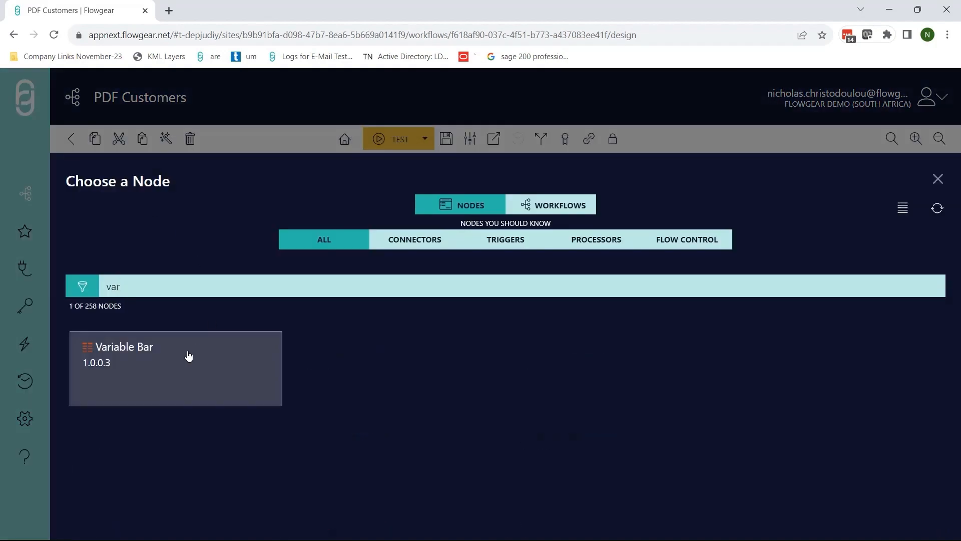
left_click(189, 354)
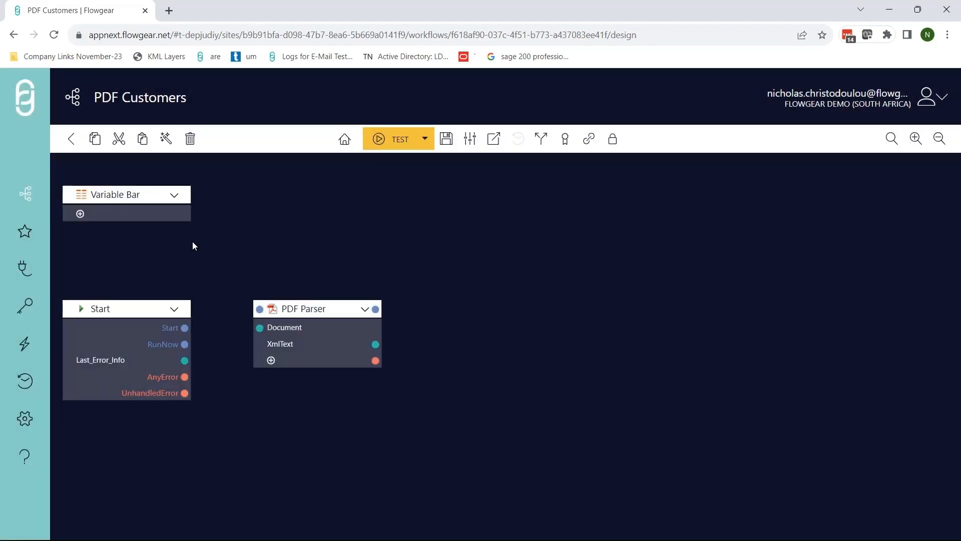
- Define a File-type variable 'File' with extension pdf and wire it into PDF Parser's Document input
left_click(81, 215)
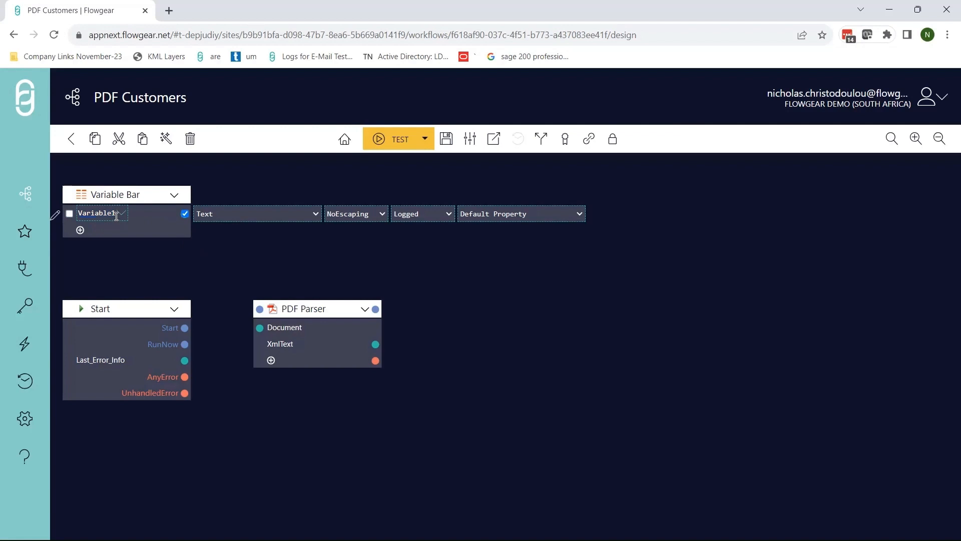
type("File")
left_click(236, 218)
left_click(203, 300)
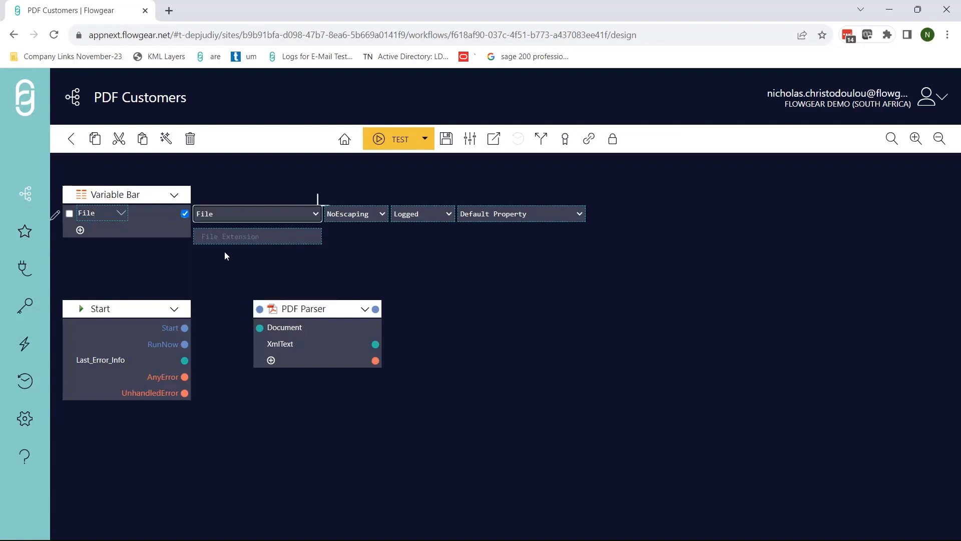
left_click(225, 236)
type("pdf")
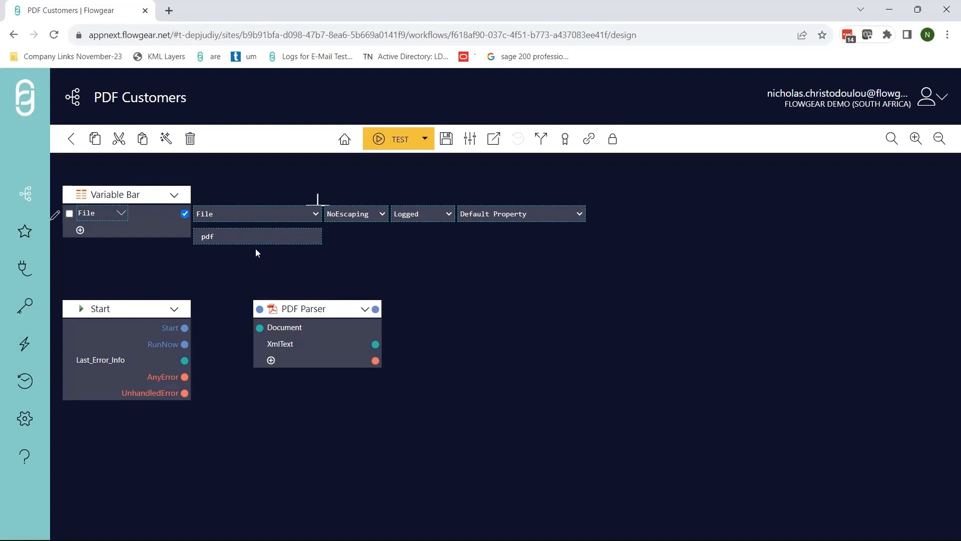
left_click_drag(186, 213, 259, 327)
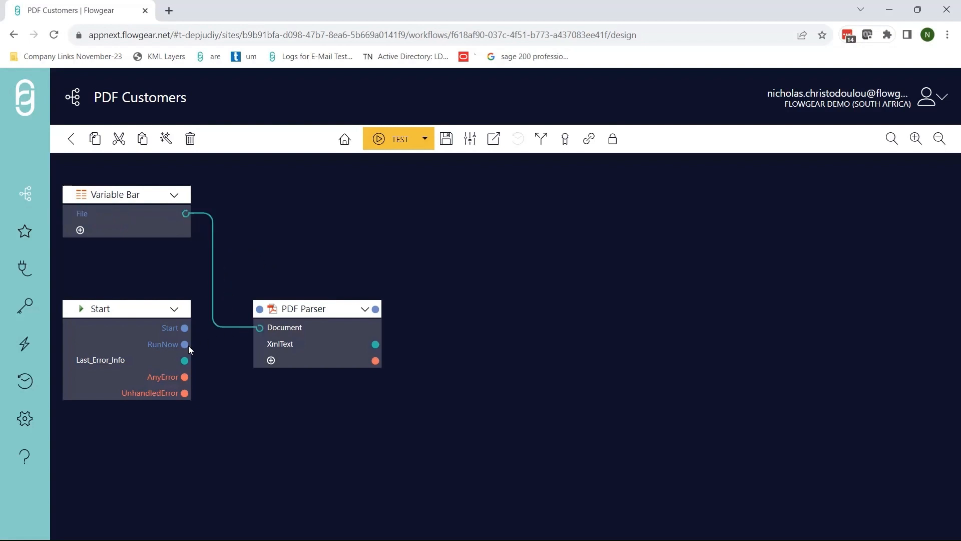
- Wire Start's RunNow into PDF Parser and enable Allow Run On Demand in workflow settings
left_click_drag(187, 344, 260, 309)
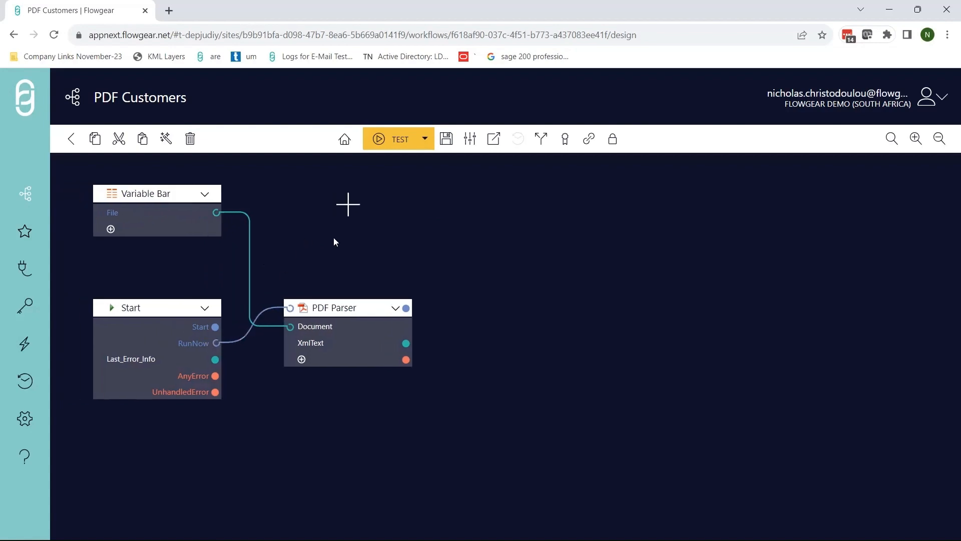
left_click(465, 143)
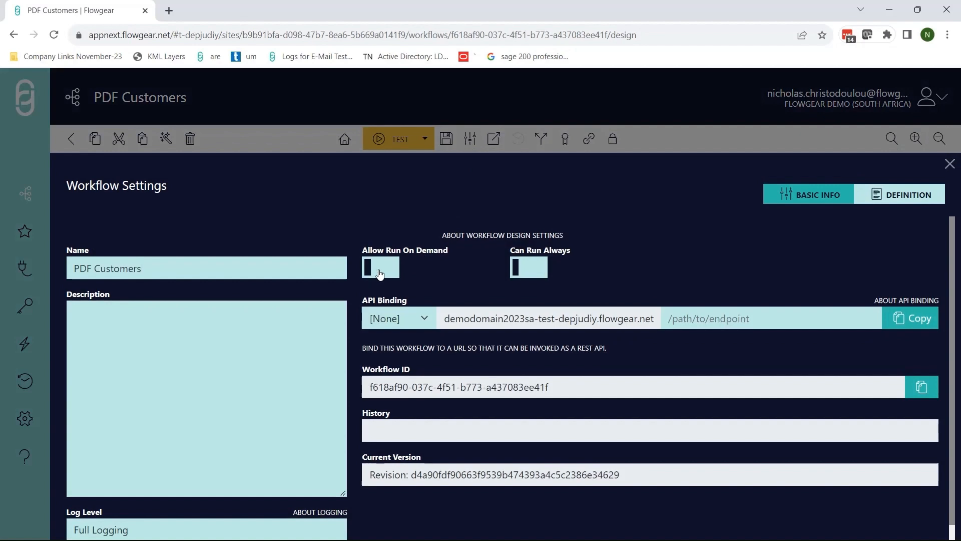
left_click(378, 271)
left_click(343, 96)
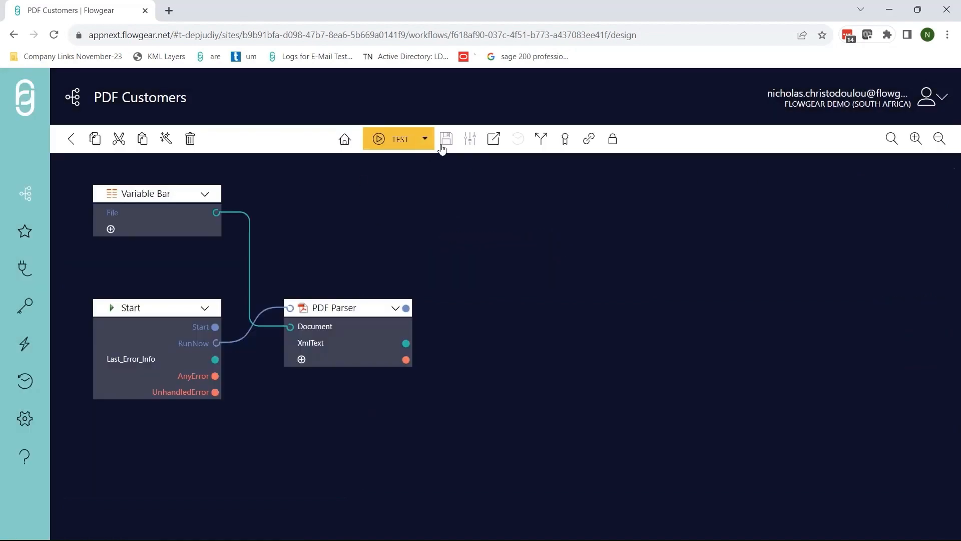
- Save the workflow with the message 'Test'
left_click(445, 140)
type("Test")
left_click(559, 353)
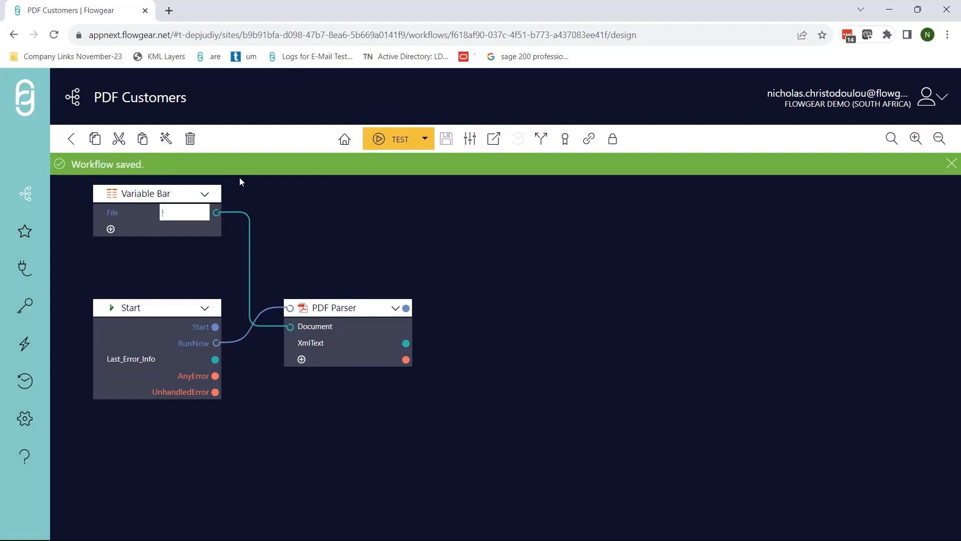
- Run the workflow under Test, uploading wordpress-pdf-invoice-plugin-sample.pdf as the File input
left_click(493, 140)
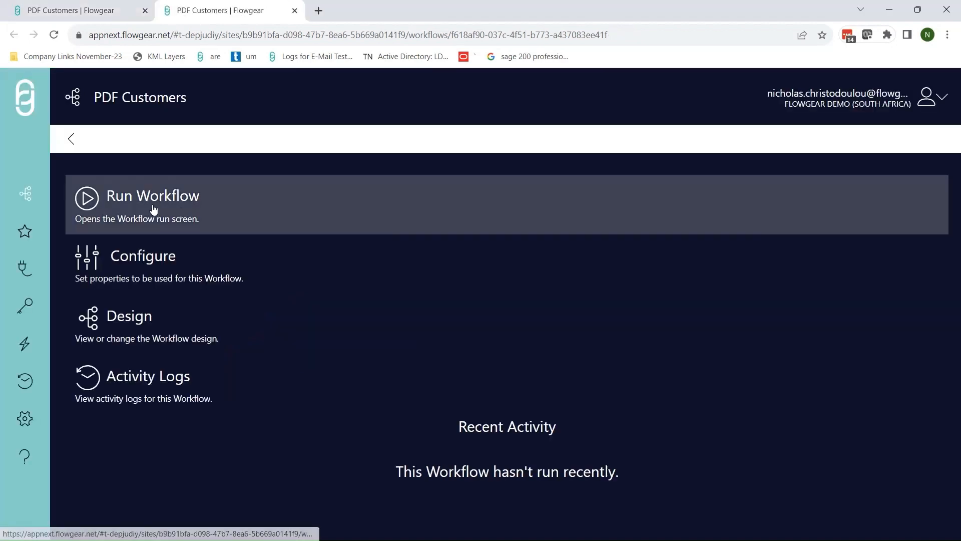
left_click(154, 207)
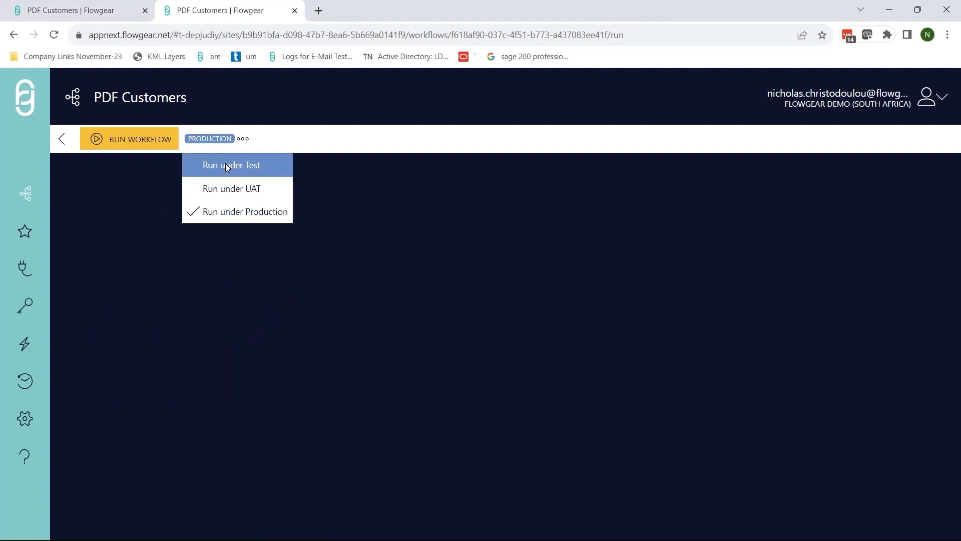
left_click(225, 164)
left_click(340, 210)
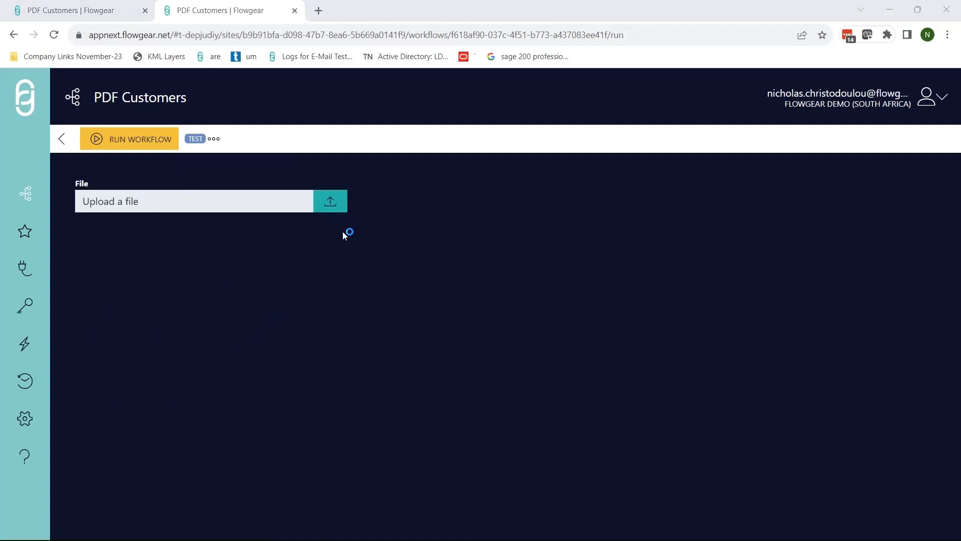
key("ctrl+v")
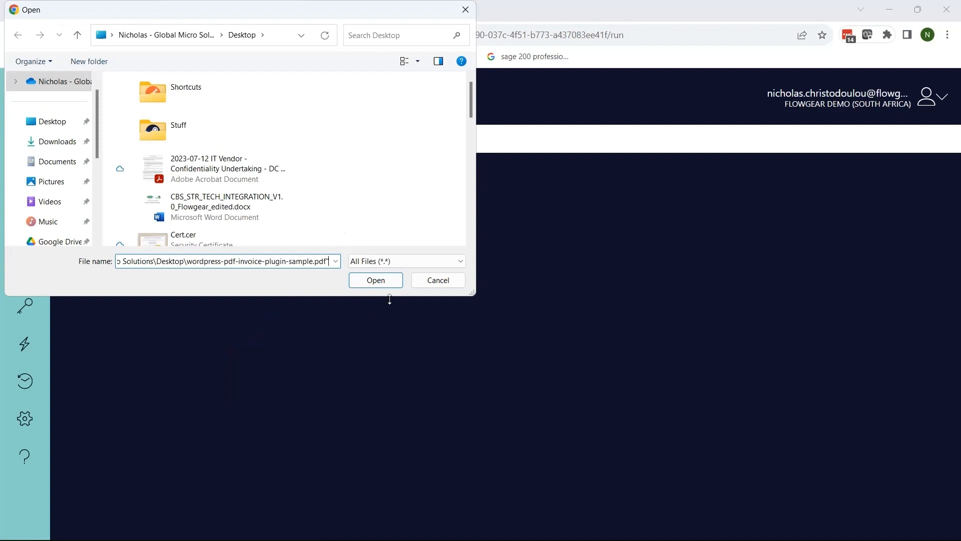
left_click(380, 282)
left_click(120, 138)
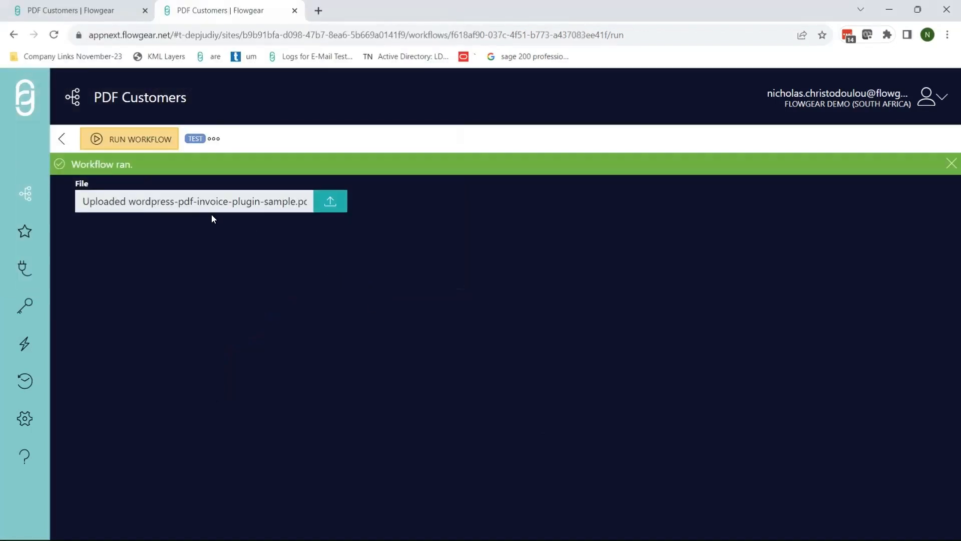
left_click(104, 10)
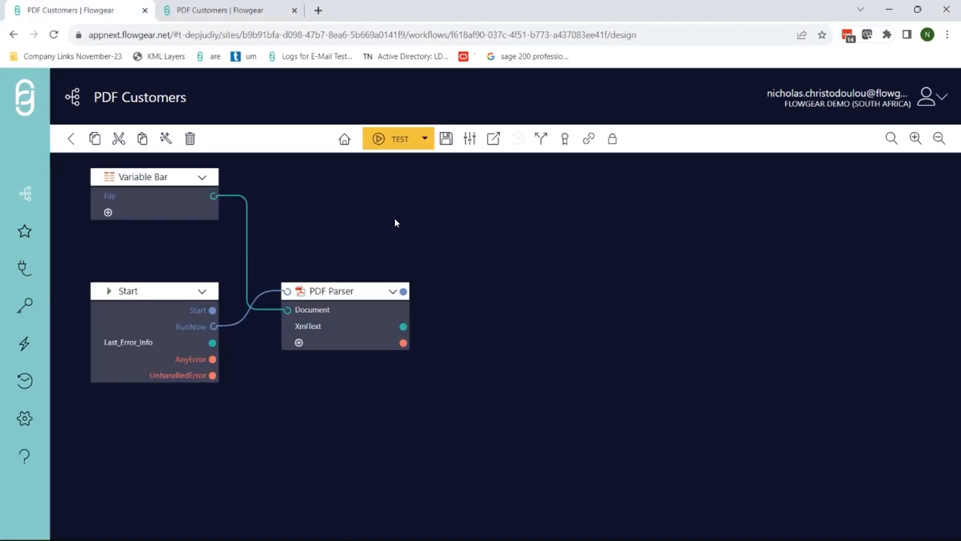
- Load PDF Parser's recent logs and review the extracted invoice XmlText
scroll(394, 221, "down", 1)
left_click(386, 254)
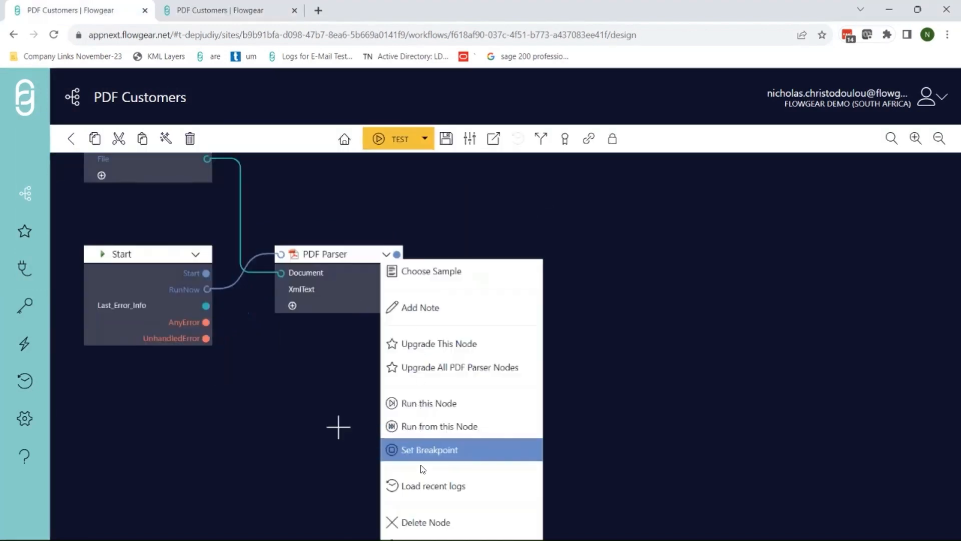
left_click(423, 478)
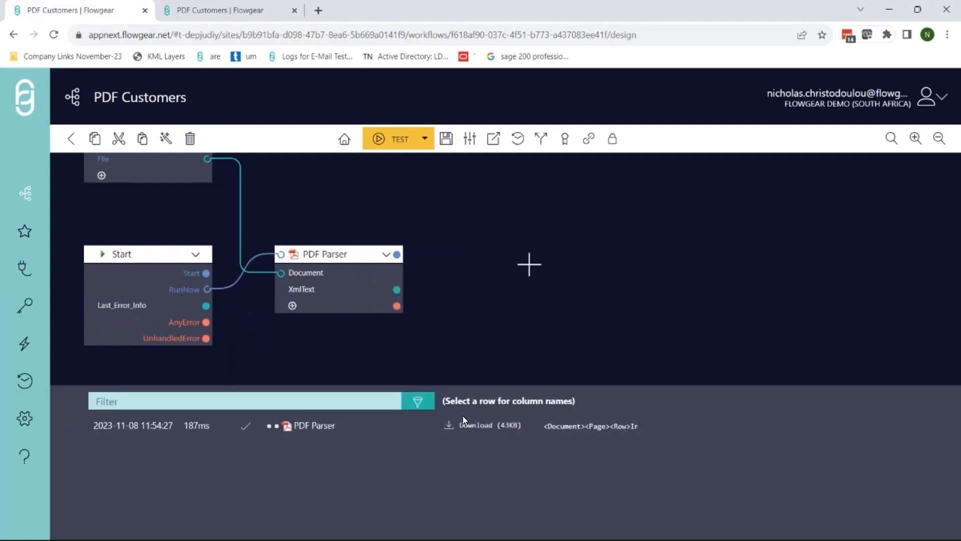
left_click(596, 426)
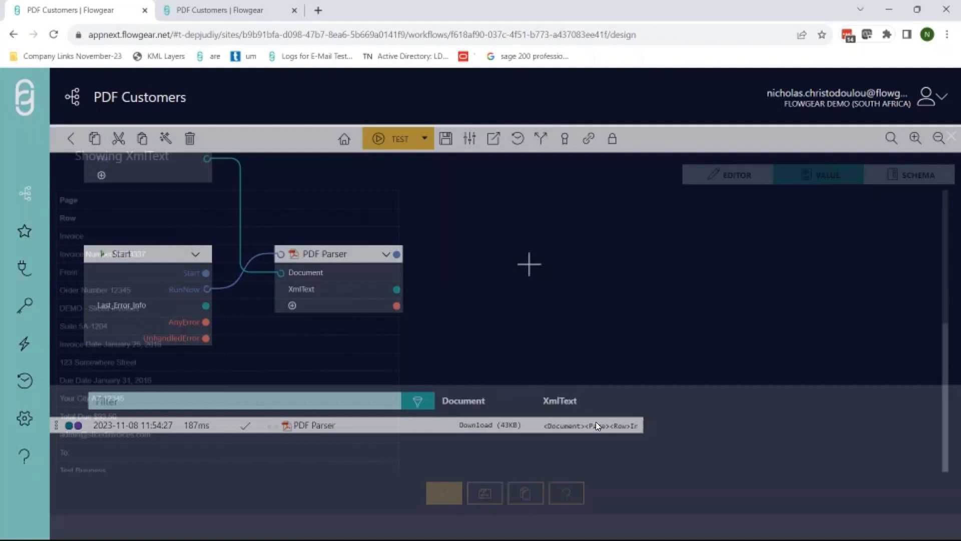
left_click(596, 425)
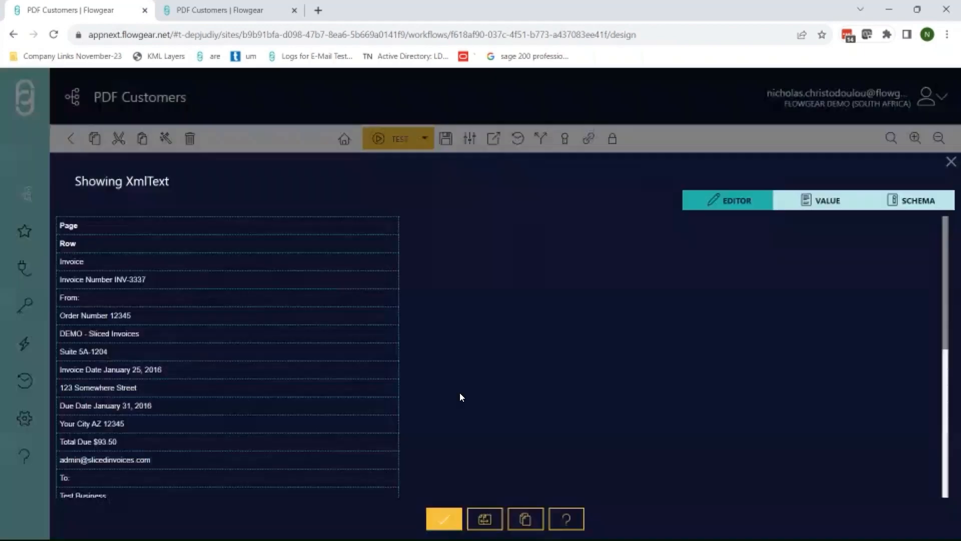
scroll(457, 389, "down", 3)
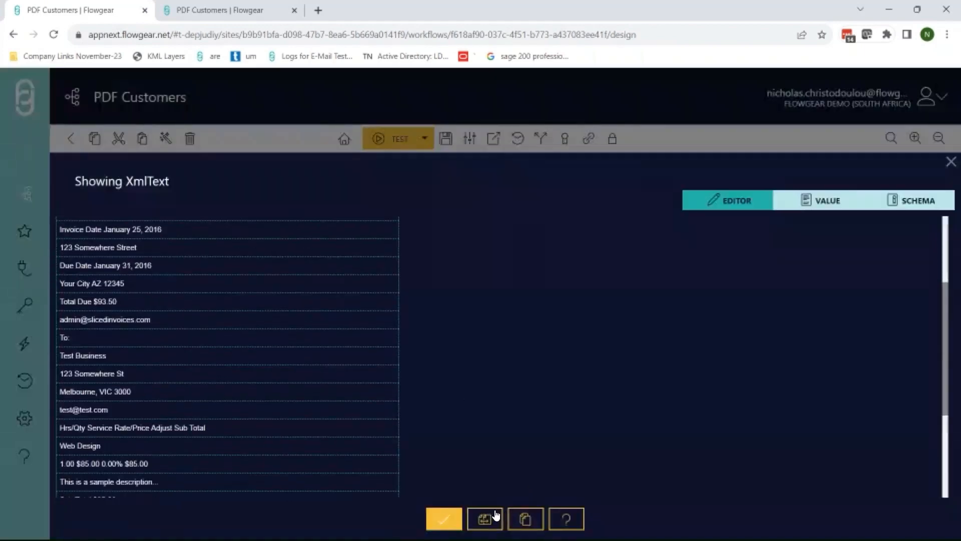
scroll(491, 518, "down", 1)
left_click(490, 519)
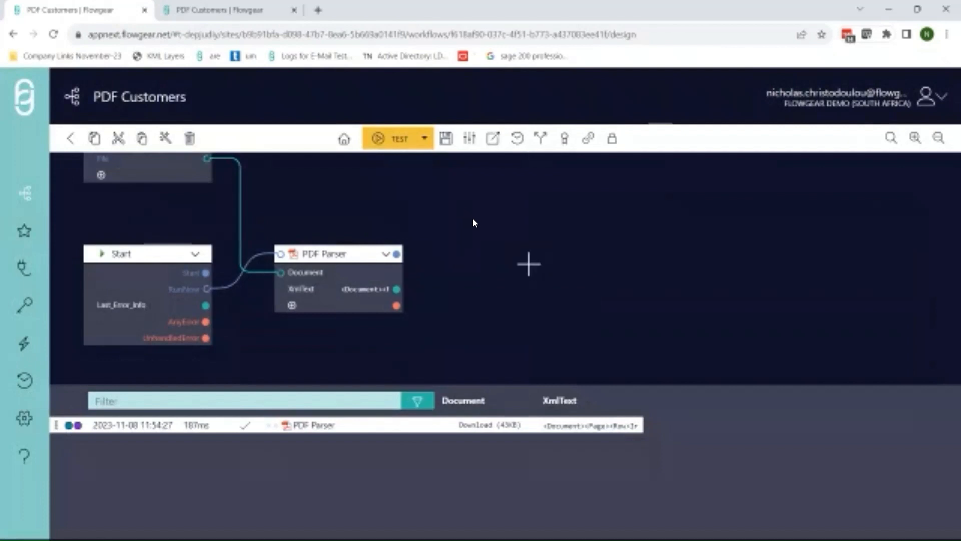
- Clear the loaded logs and pan the PDF Customers flow diagram left
left_click(517, 137)
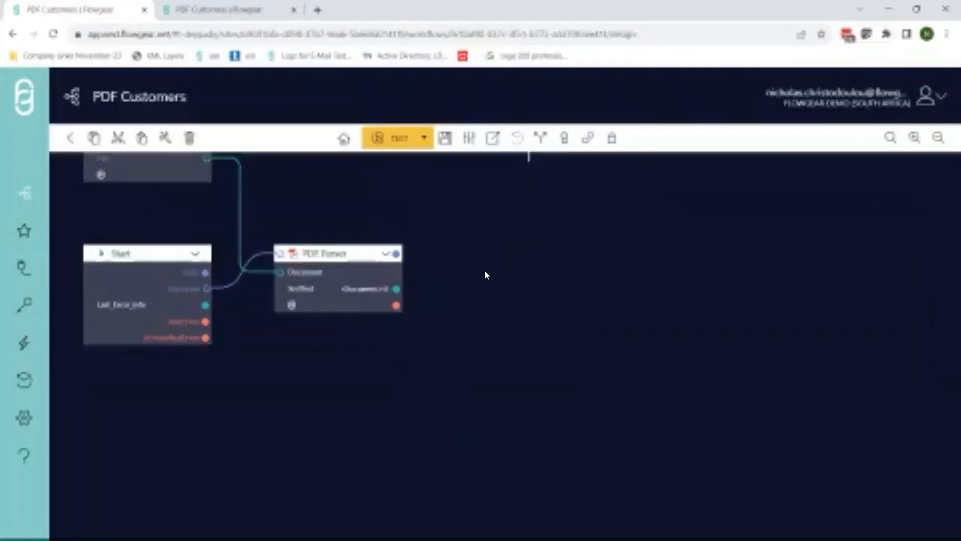
left_click_drag(485, 270, 492, 293)
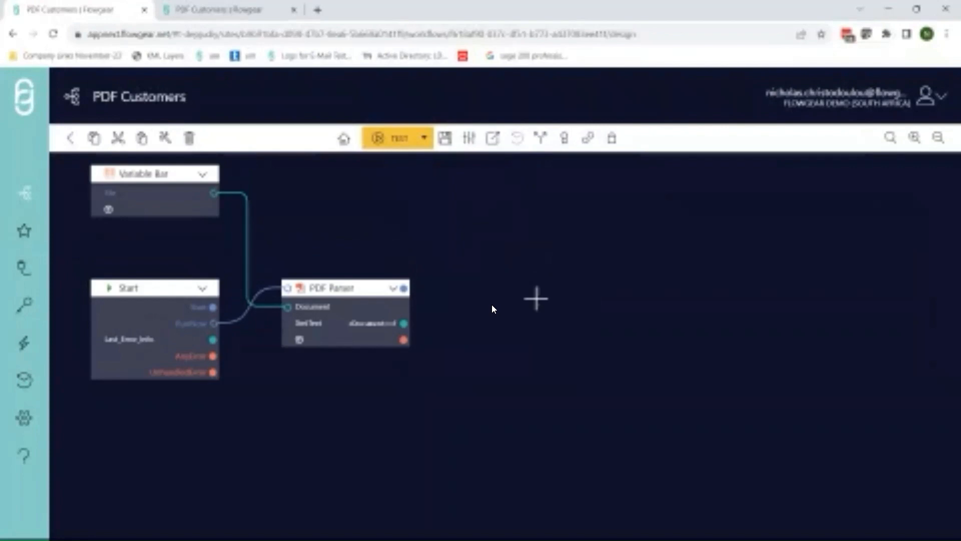
left_click_drag(346, 190, 354, 195)
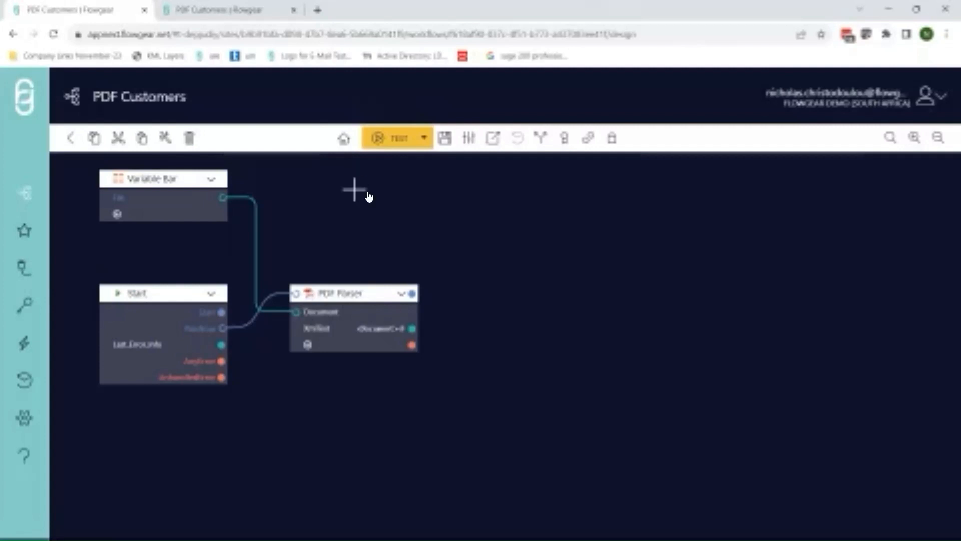
left_click(507, 258)
left_click_drag(509, 256, 466, 268)
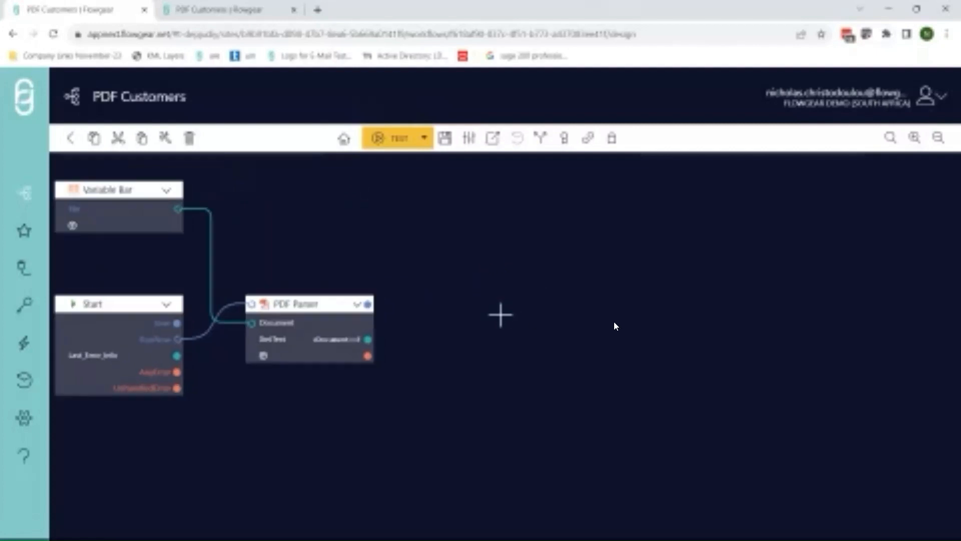
- Add a Salesforce node right of PDF Parser using the Salesforce Sandbox [Active] connection
left_click(690, 316)
left_click(690, 316)
type("sales")
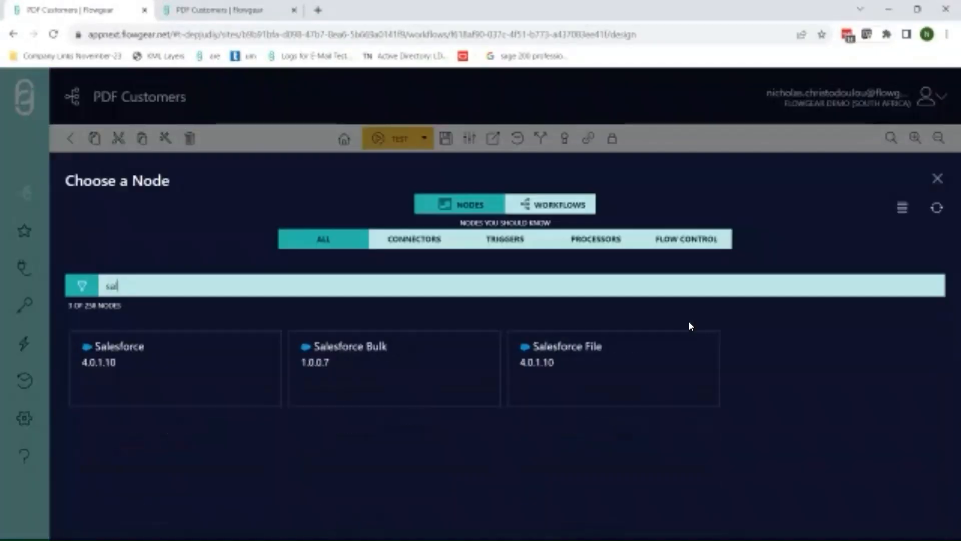
left_click(139, 362)
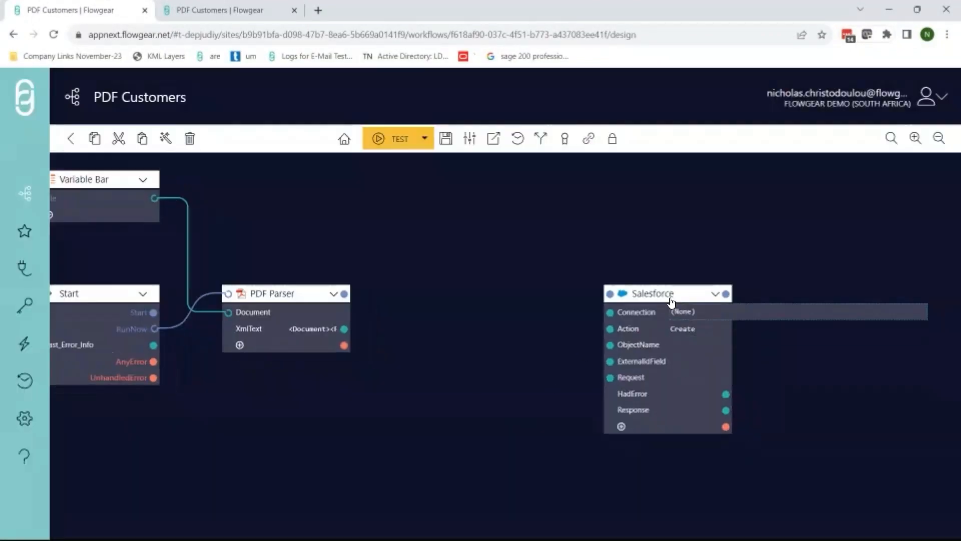
left_click(701, 311)
left_click(709, 333)
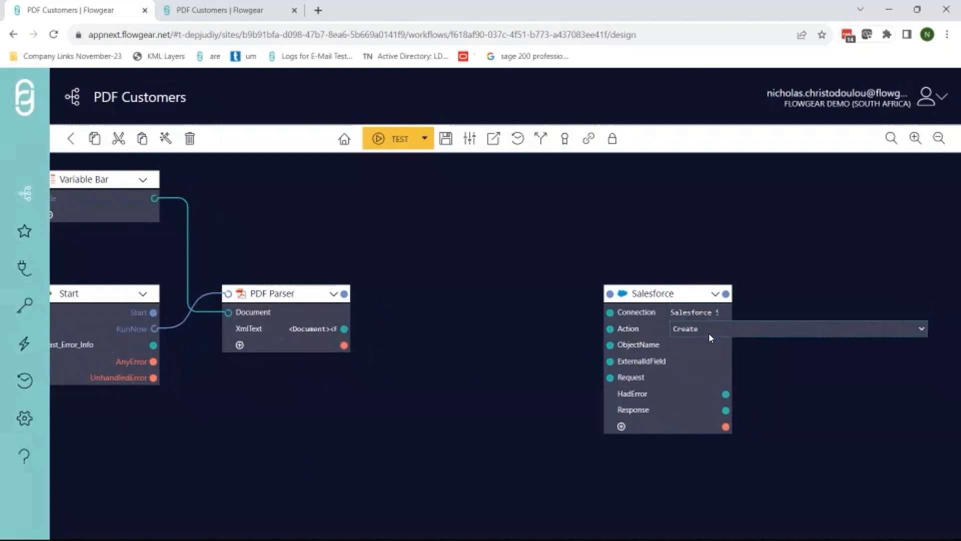
- Test the Salesforce Sandbox connection from its settings page, then return to the workflow
mouse_move(698, 309)
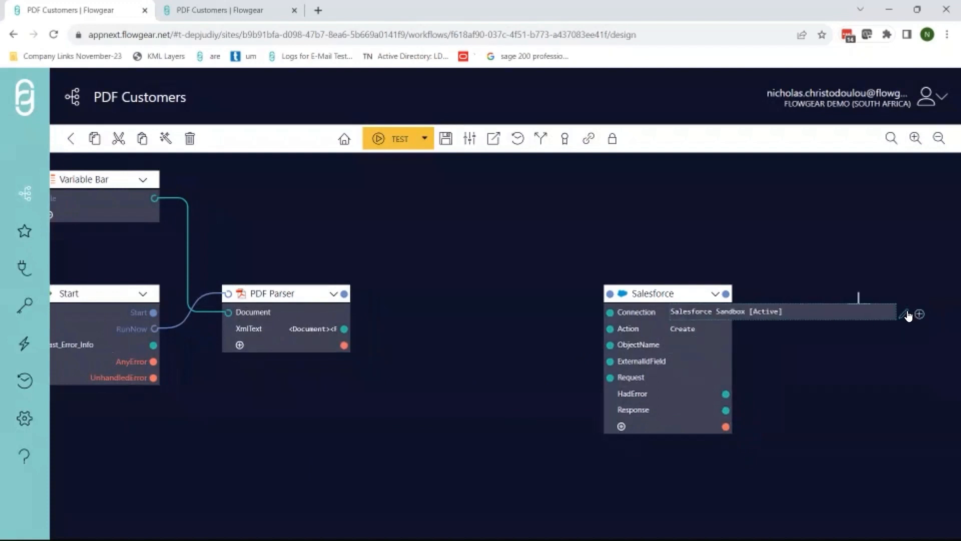
left_click(904, 313)
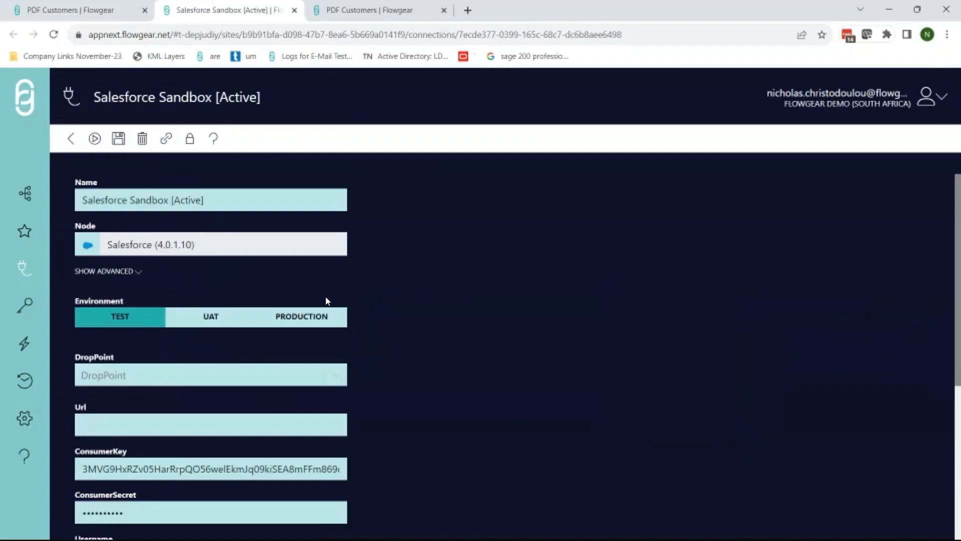
scroll(326, 300, "down", 4)
scroll(345, 300, "down", 1)
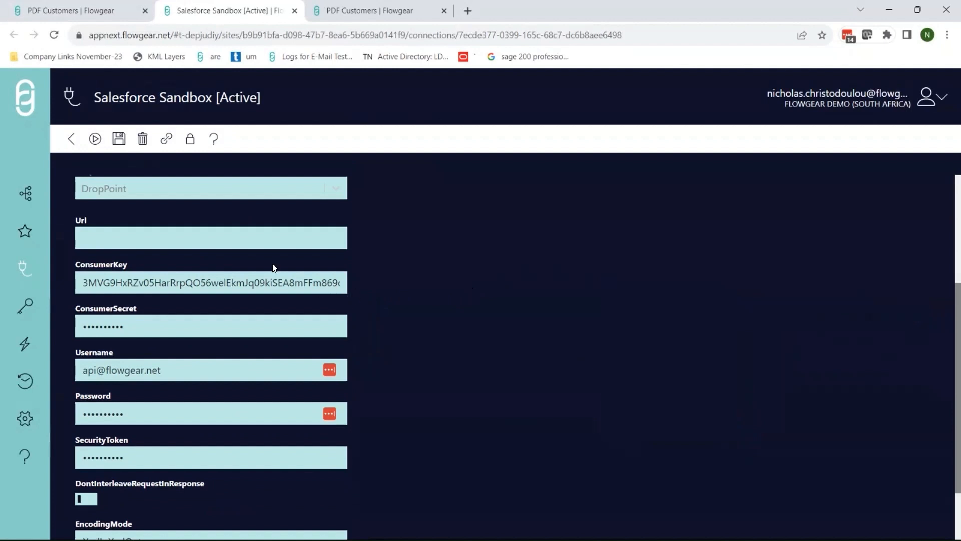
left_click(105, 146)
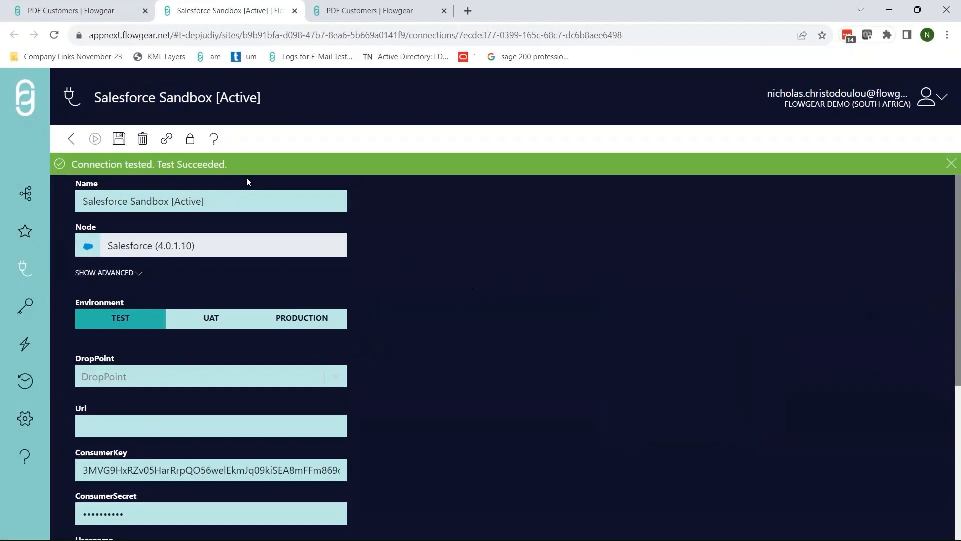
left_click(295, 11)
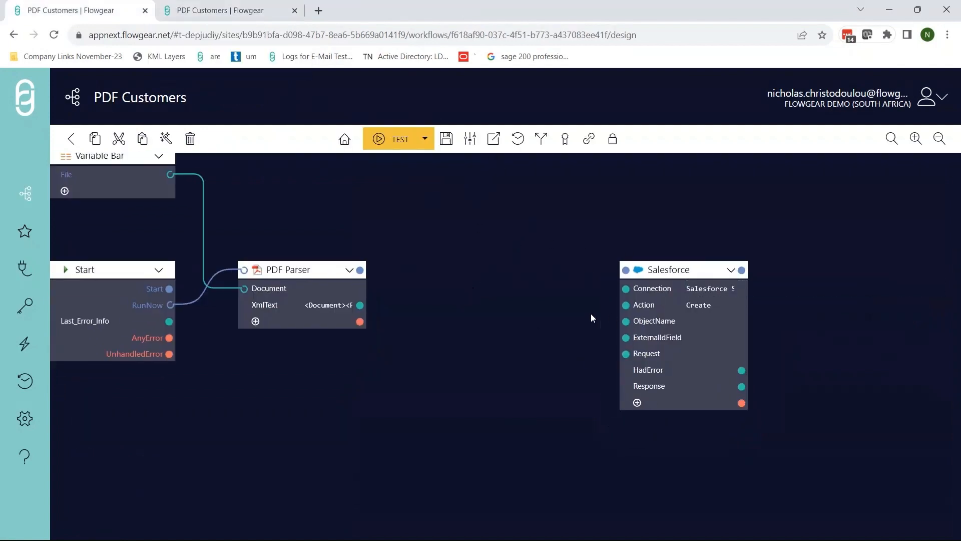
- Add a QuickMap node, feeding PDF Parser's XmlText into Source and Result into Salesforce's Request
double_click(495, 279)
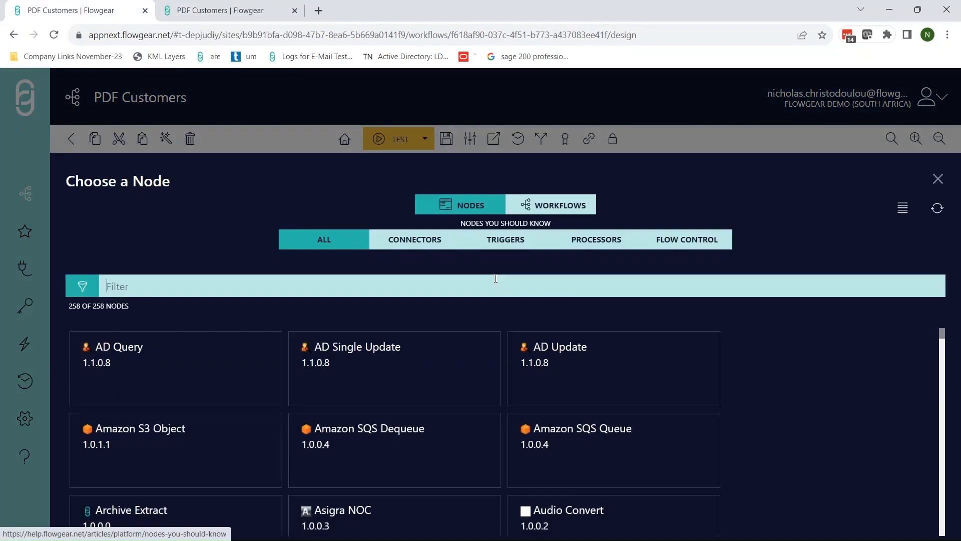
type("qui")
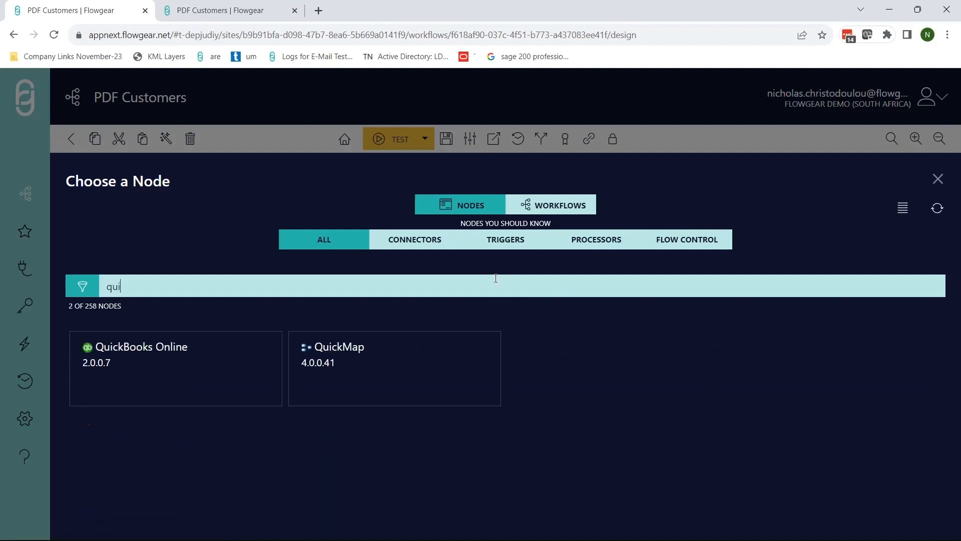
left_click(446, 362)
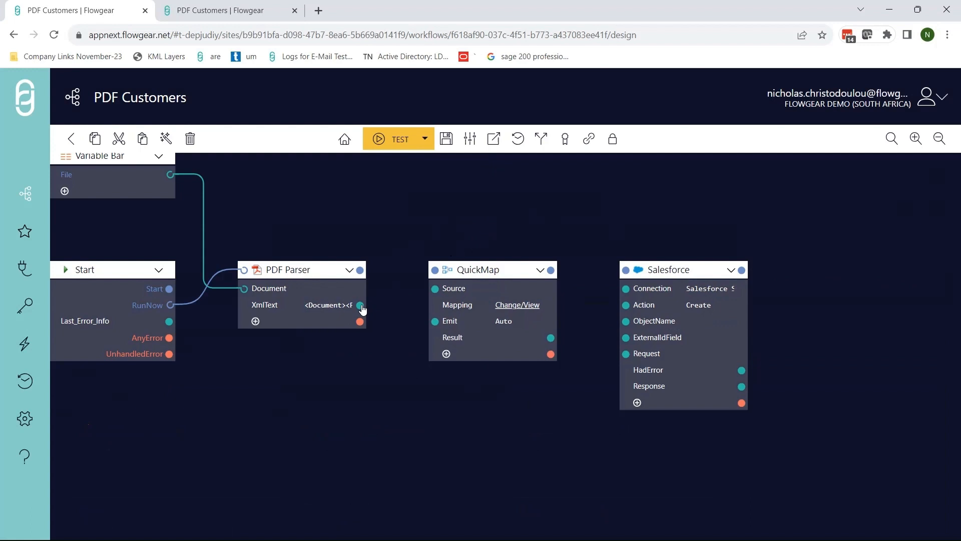
left_click_drag(361, 306, 435, 289)
left_click_drag(543, 394, 527, 394)
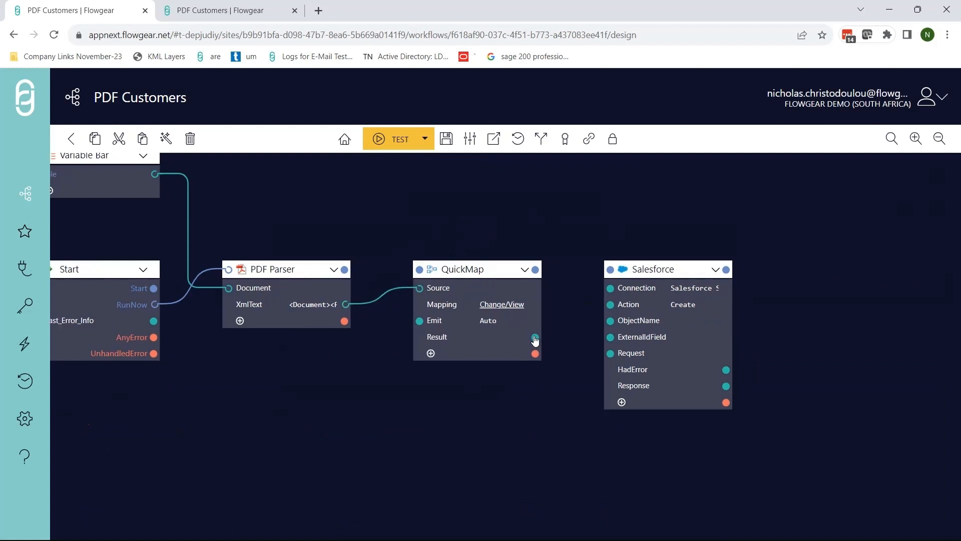
left_click_drag(535, 337, 591, 356)
left_click_drag(532, 406, 518, 401)
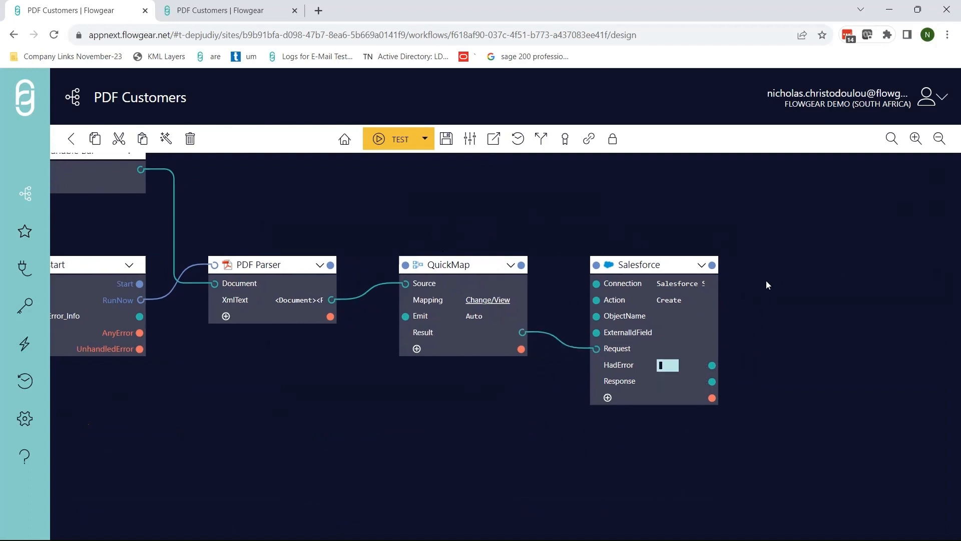
- Apply the Create Account sample to the Salesforce node
left_click(701, 264)
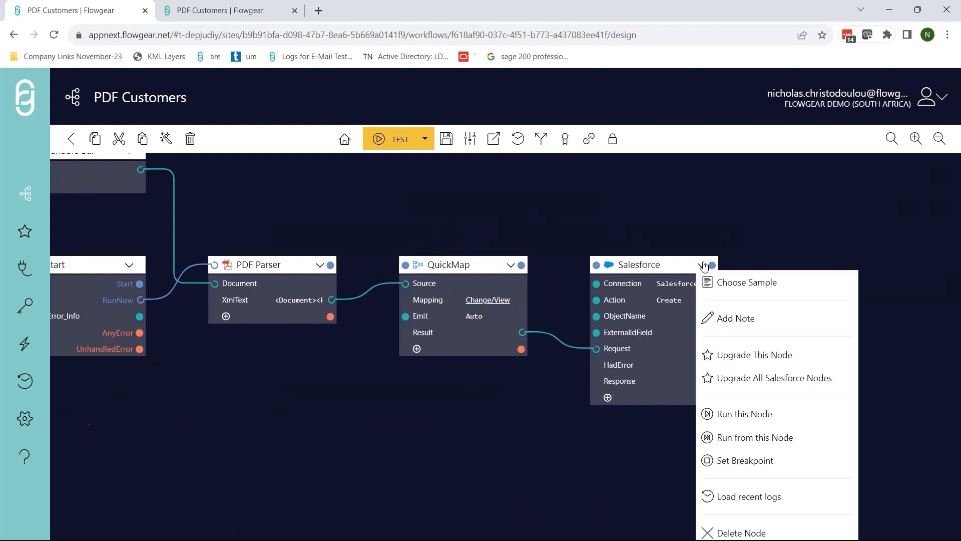
left_click(720, 282)
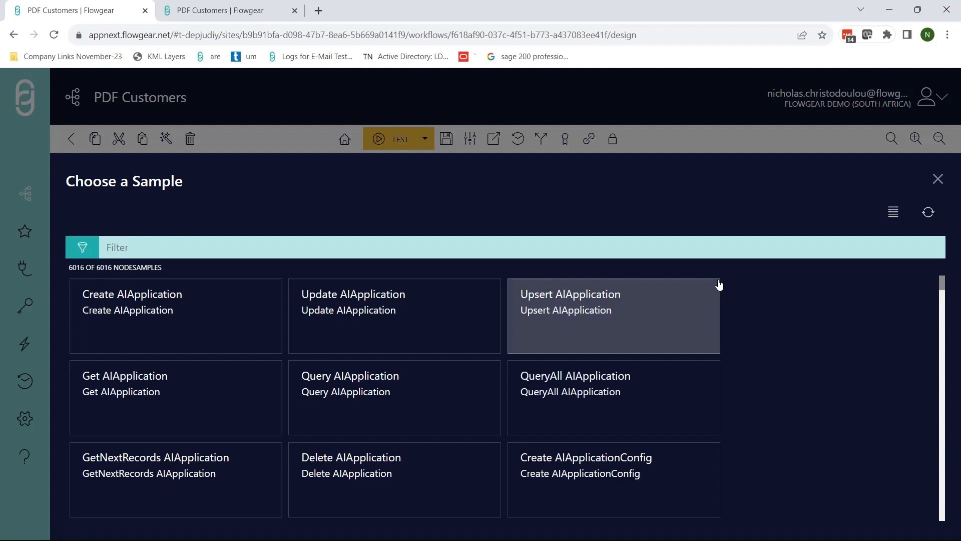
type("create acc")
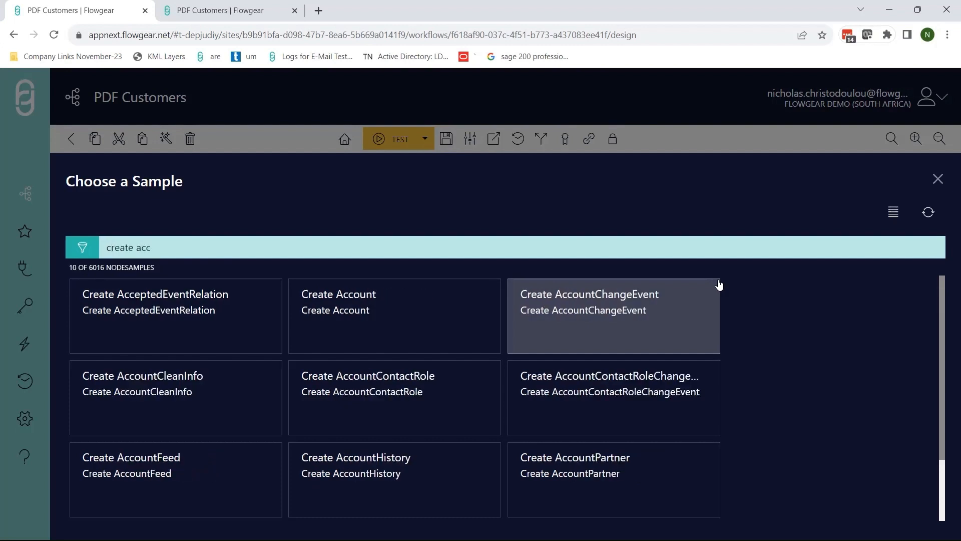
left_click(403, 297)
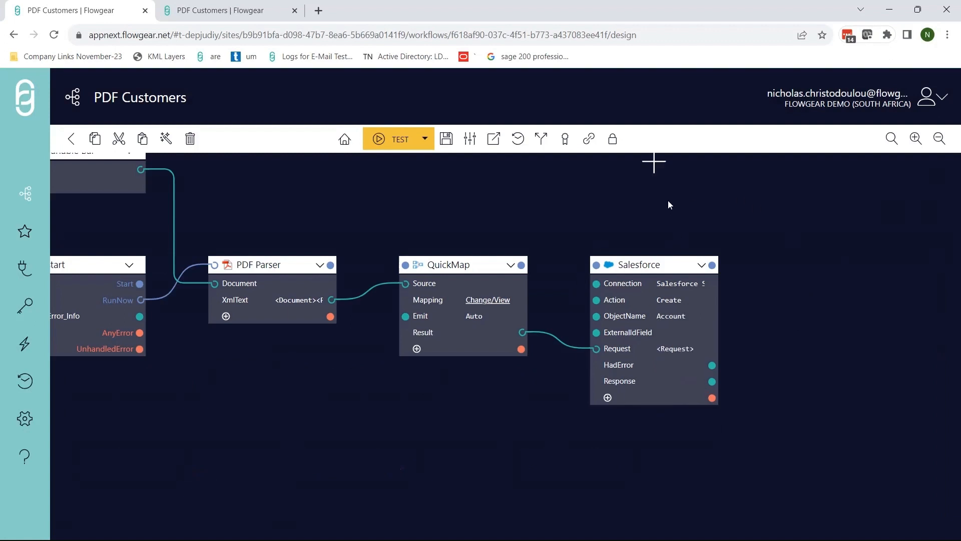
- Open the Salesforce Request in the editor, scroll through the Account XML, and close it
mouse_move(695, 356)
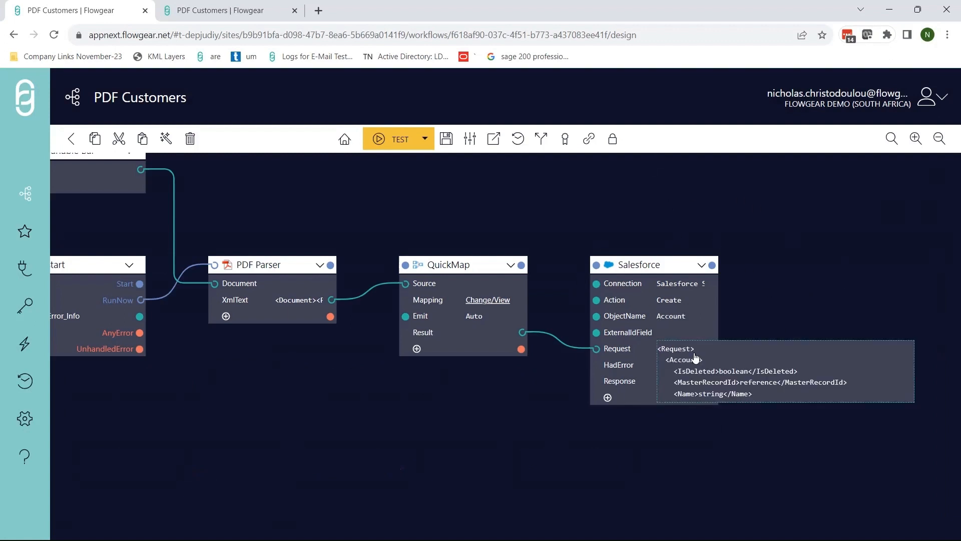
left_click(695, 356)
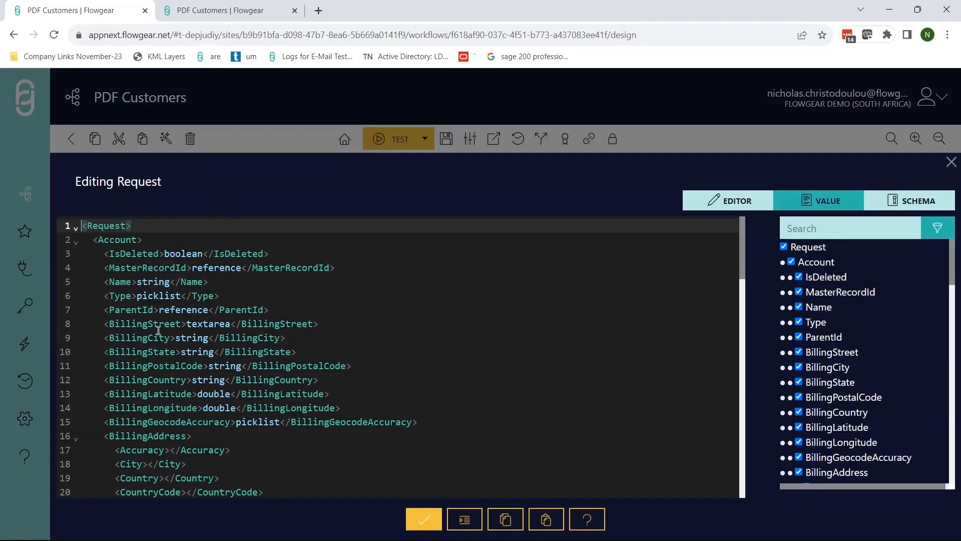
scroll(160, 336, "down", 6)
scroll(175, 357, "down", 6)
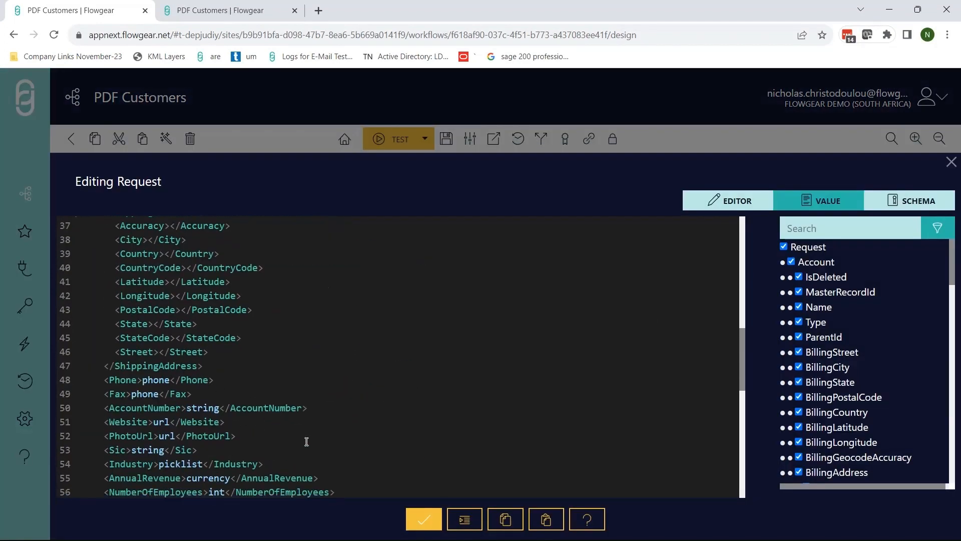
left_click(417, 521)
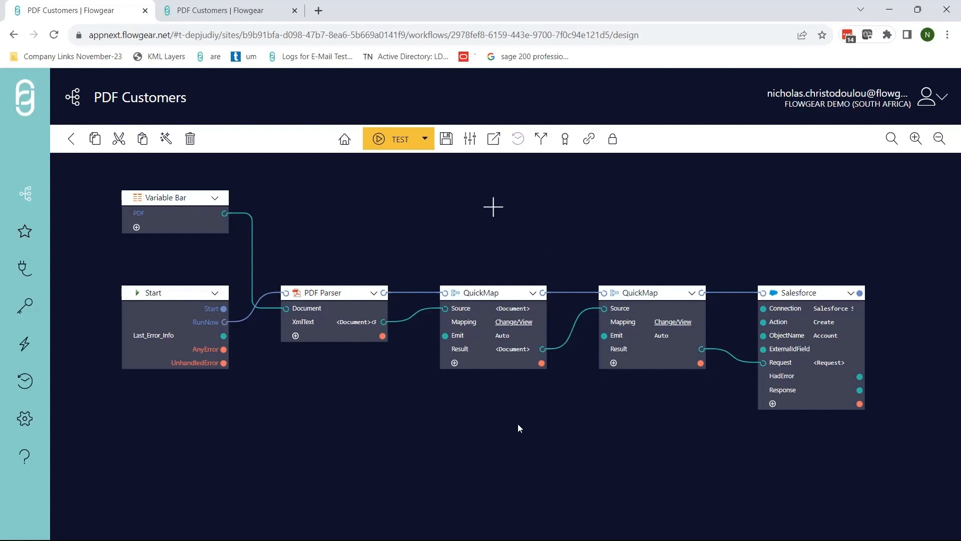
- Open the second QuickMap's mapping editor and map the source Name field onto the request
left_click(679, 333)
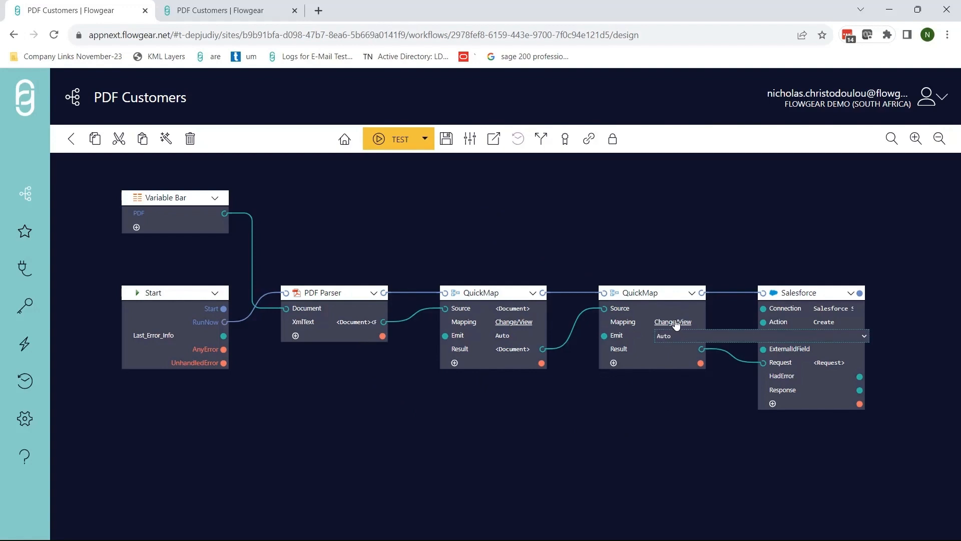
left_click(675, 322)
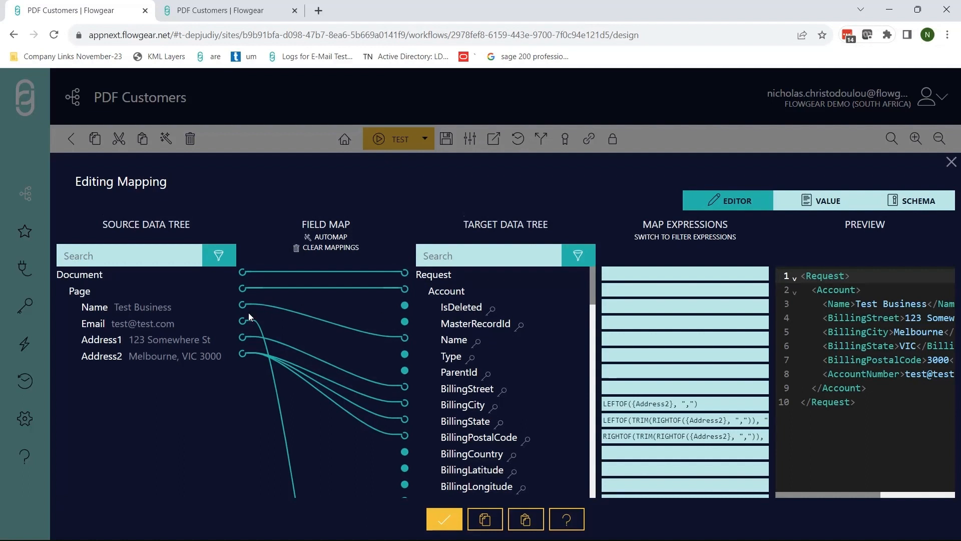
left_click_drag(242, 304, 301, 320)
- Inspect BillingCity's LEFTOF expression, highlighting its comma separator
left_click(706, 402)
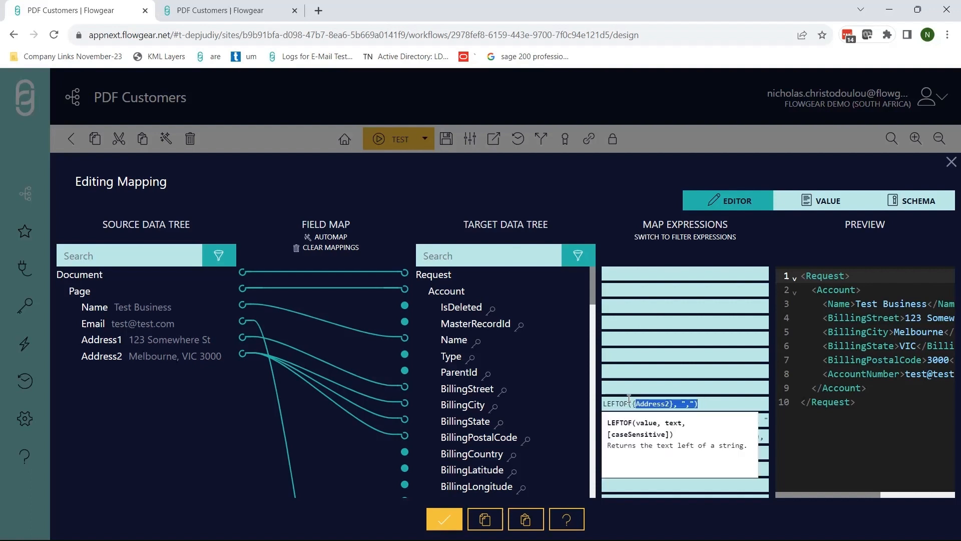
key("Left")
key("Left")
key("shift+Left")
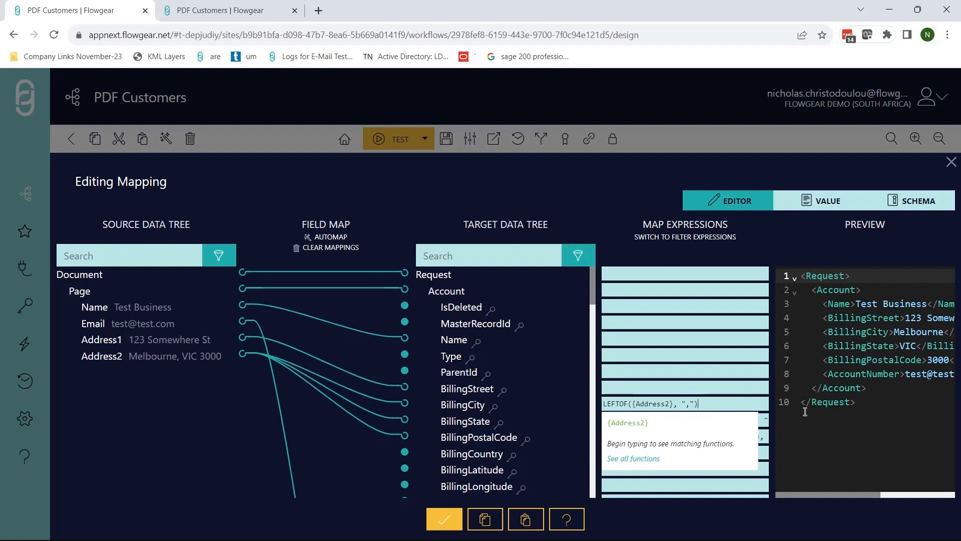
left_click(824, 430)
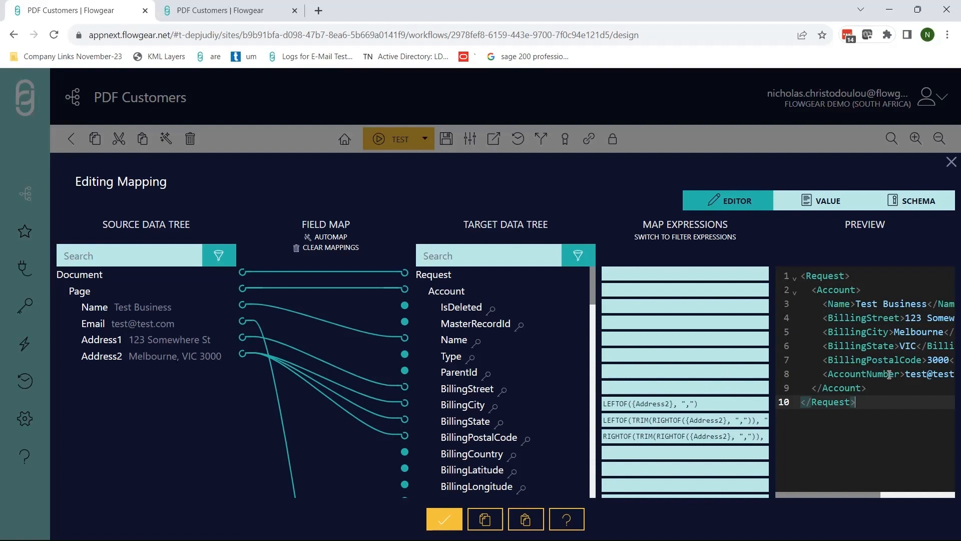
- Review the generated Account request preview, apply the mapping, and start a test run
left_click_drag(871, 414, 788, 295)
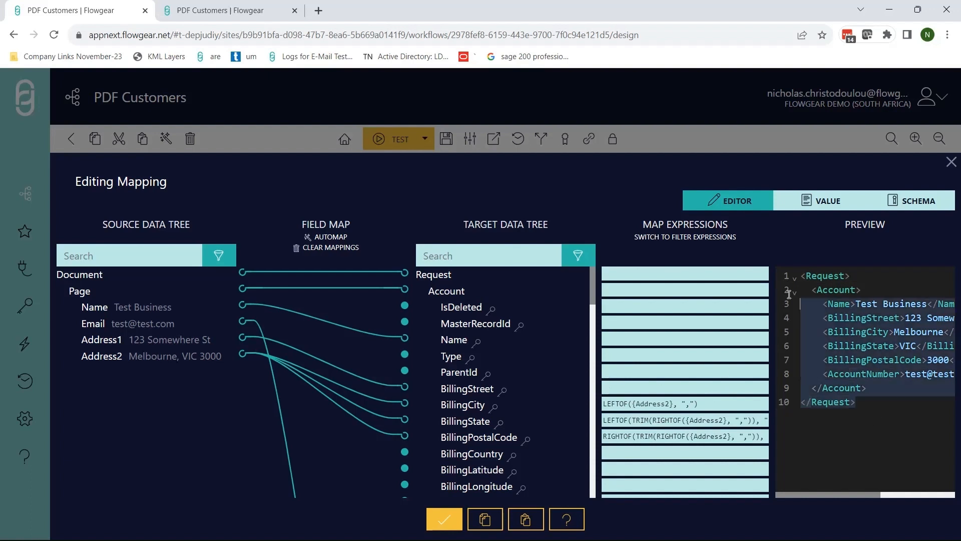
left_click(842, 338)
left_click_drag(831, 494, 840, 493)
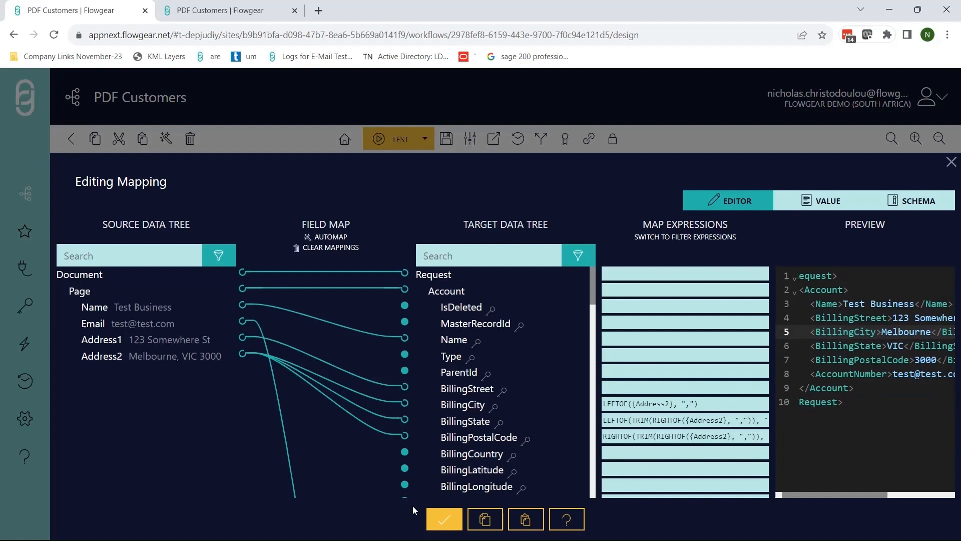
left_click(440, 519)
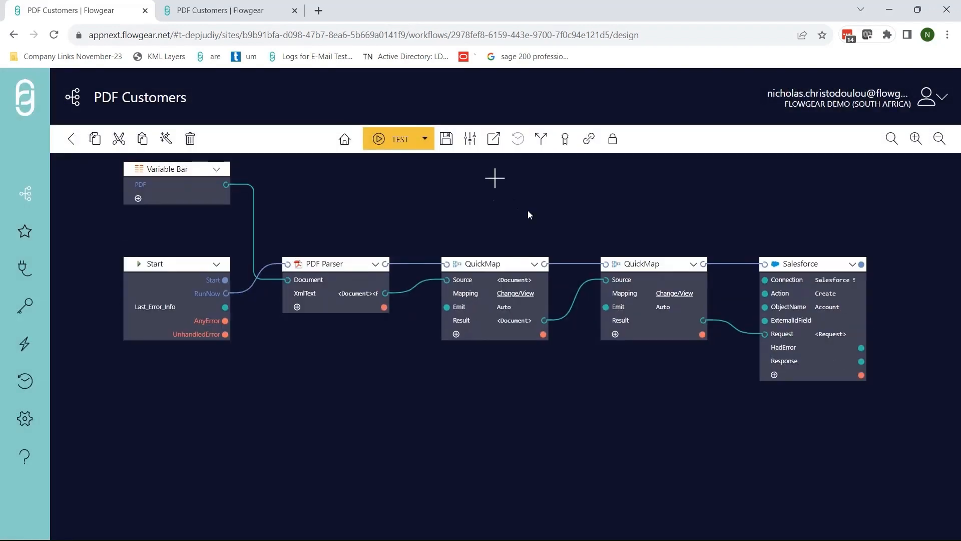
right_click(529, 445)
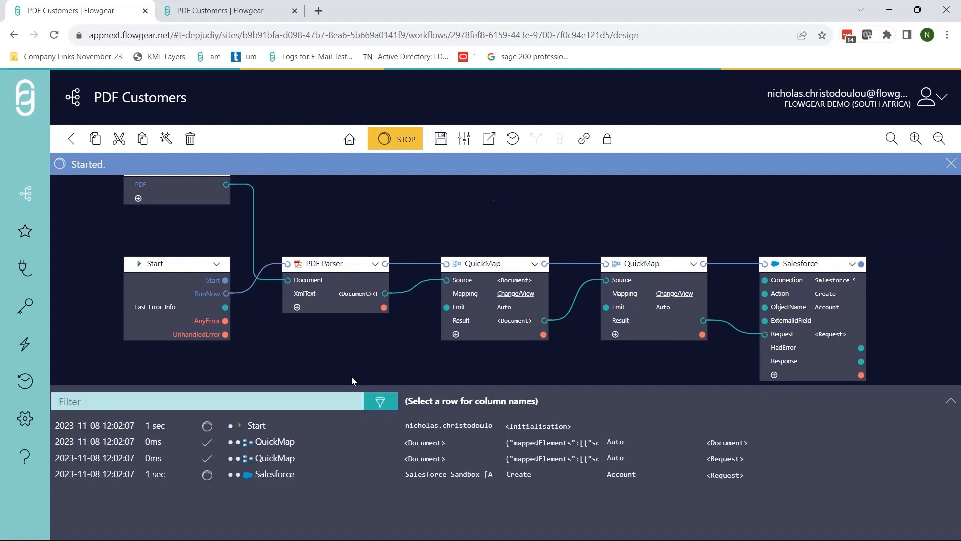
- Inspect the first QuickMap's logged source data and its result as raw XML
left_click(280, 442)
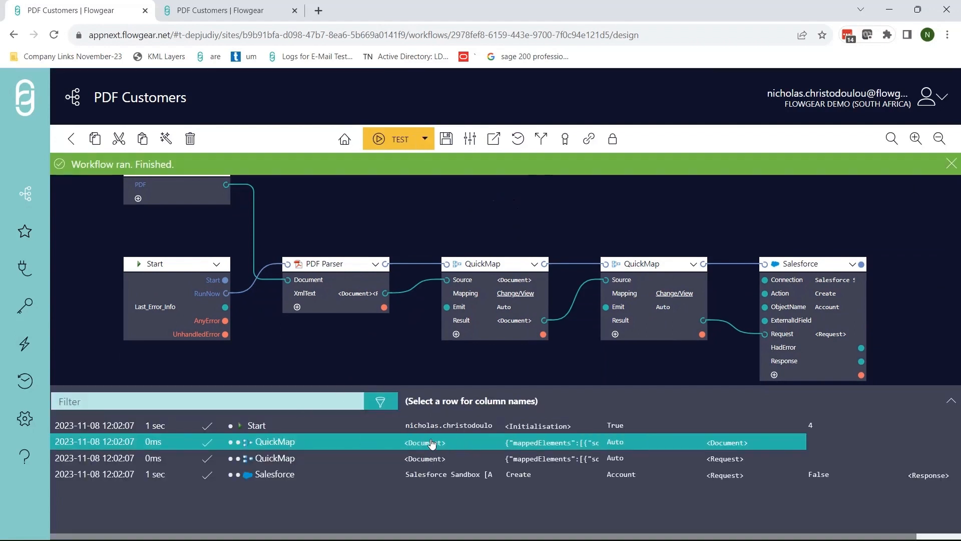
left_click(514, 281)
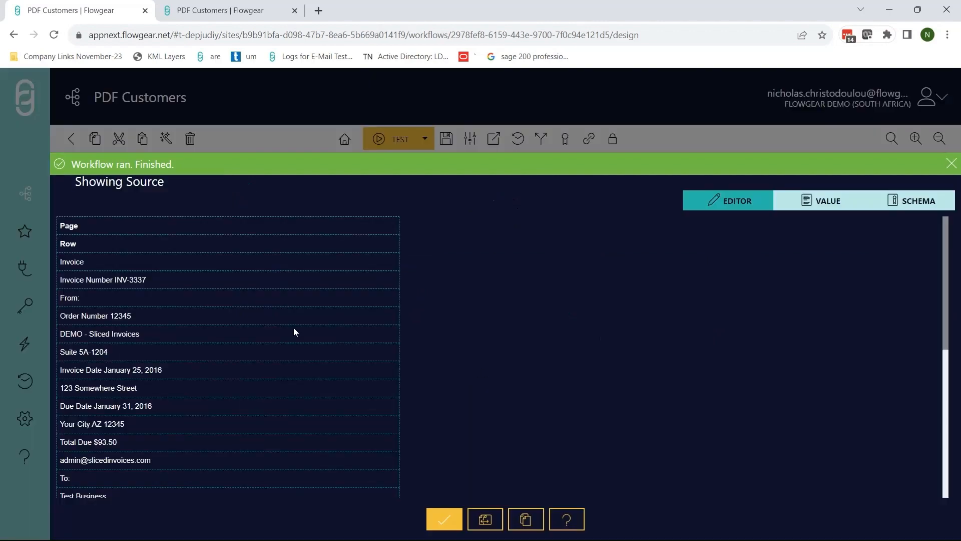
scroll(293, 331, "down", 6)
scroll(293, 330, "up", 8)
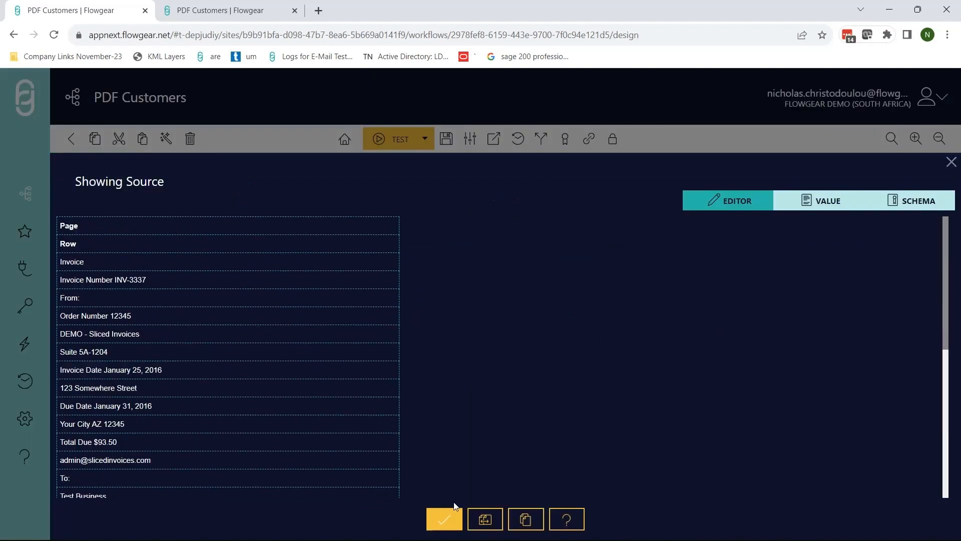
left_click(453, 511)
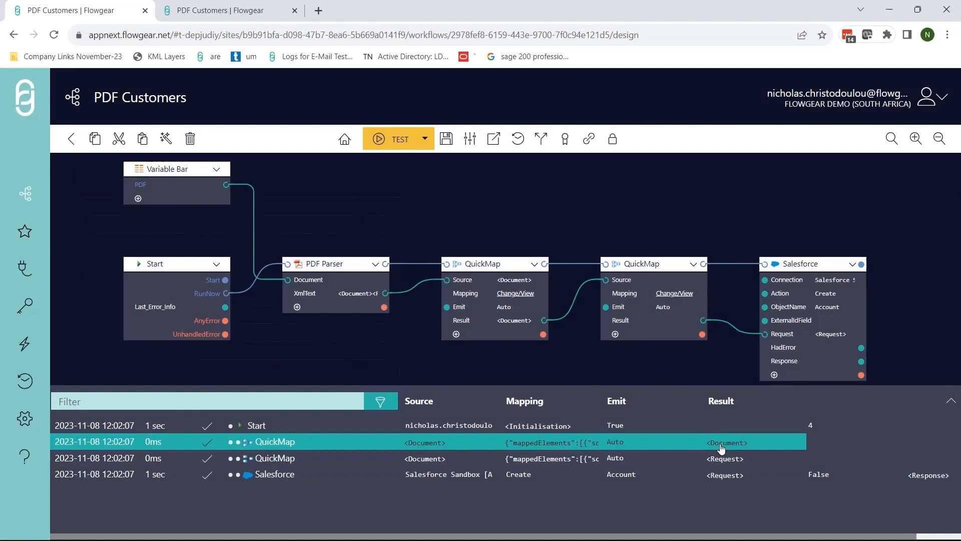
left_click(725, 443)
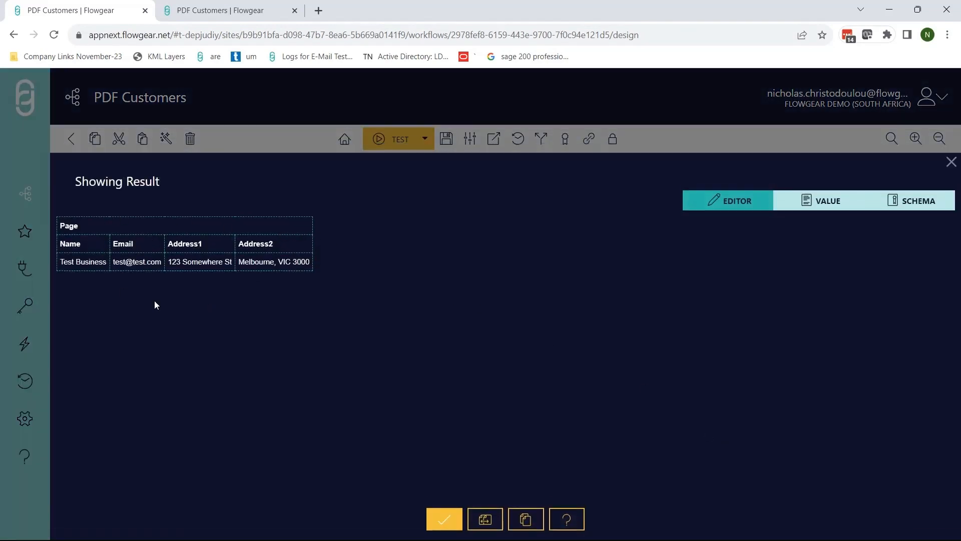
left_click(837, 206)
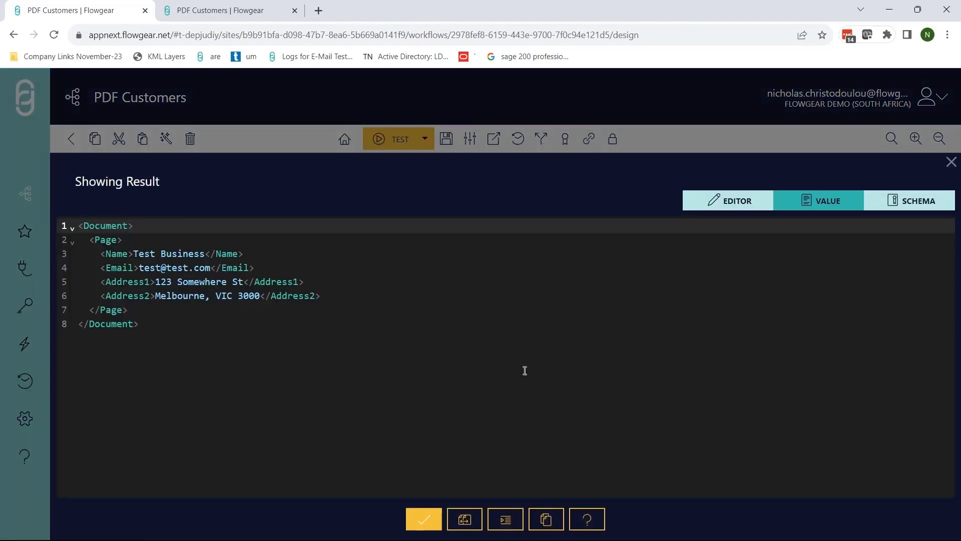
left_click(424, 519)
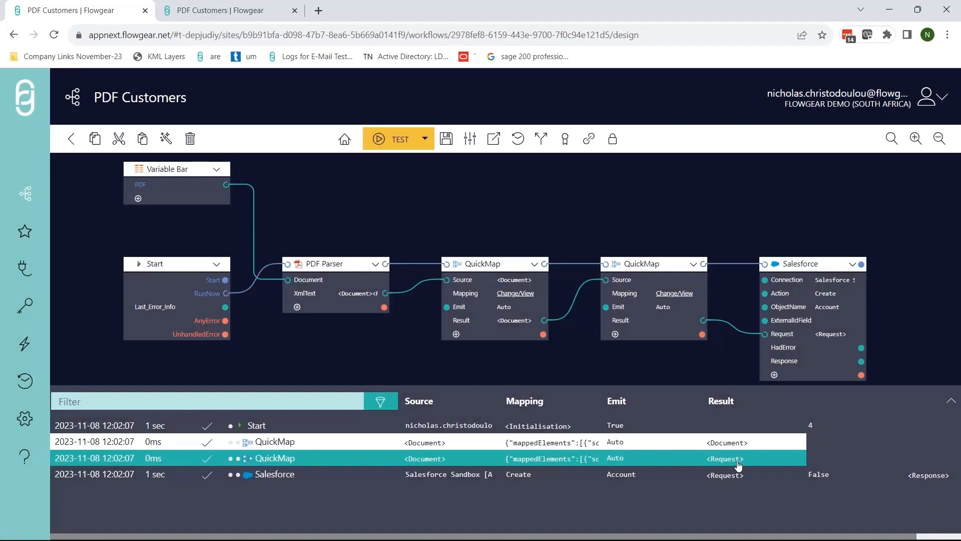
- View the second QuickMap's Request result as raw XML, then close it
left_click(738, 458)
left_click(801, 206)
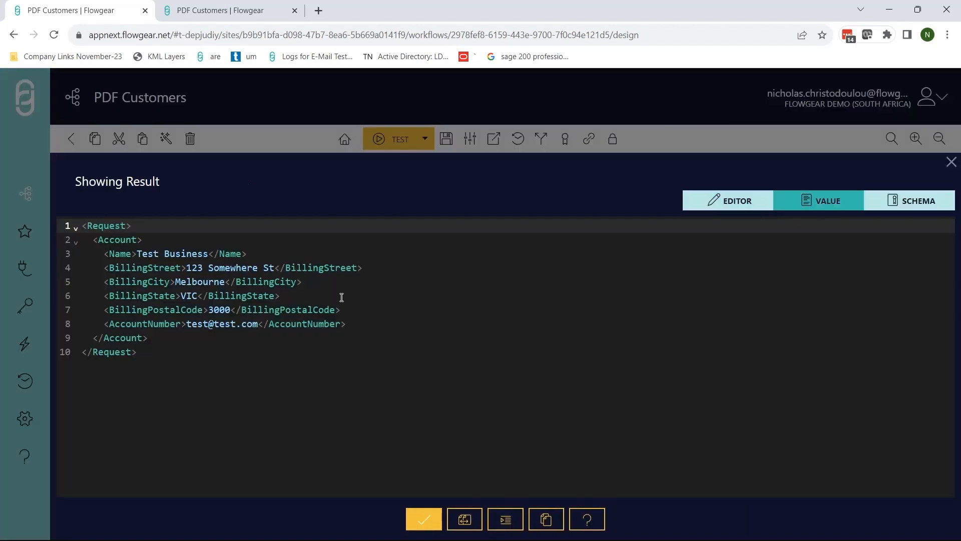
key("ctrl+a")
left_click(290, 371)
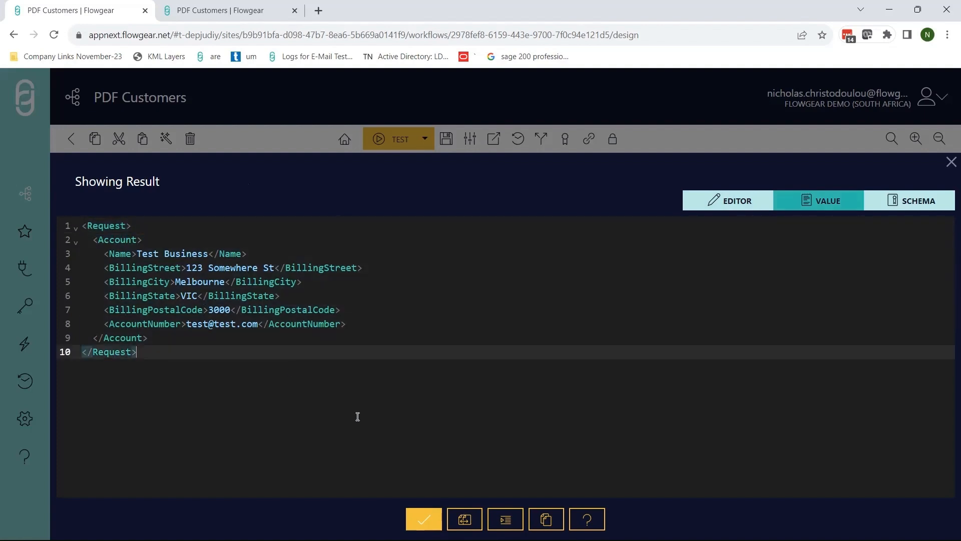
left_click(418, 520)
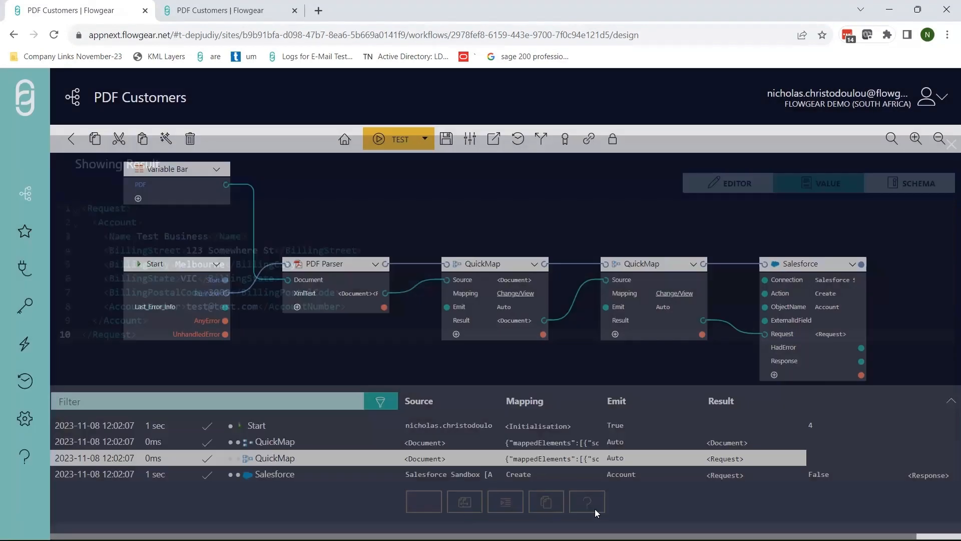
scroll(801, 490, "right", 2)
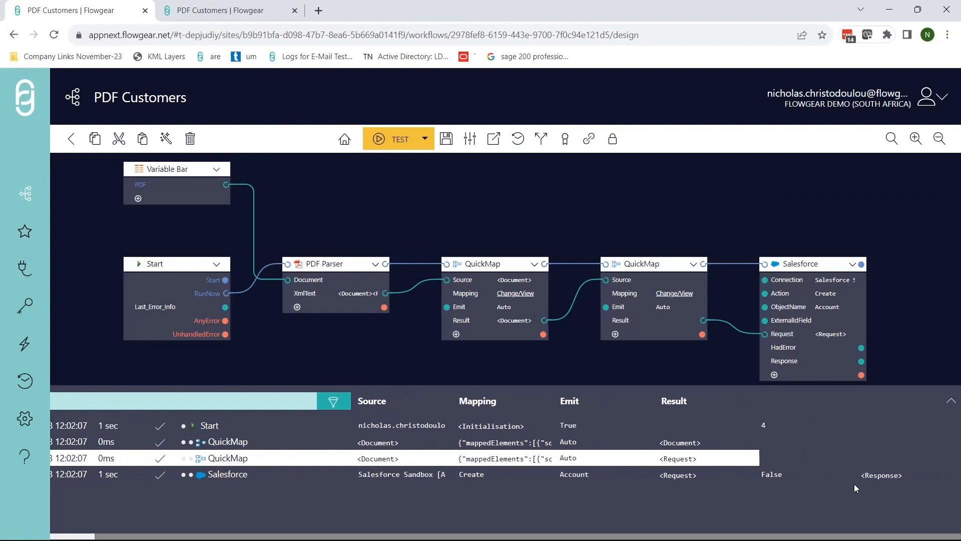
- Open the Salesforce step's response showing success true for the Test Business account
left_click(879, 474)
left_click(879, 475)
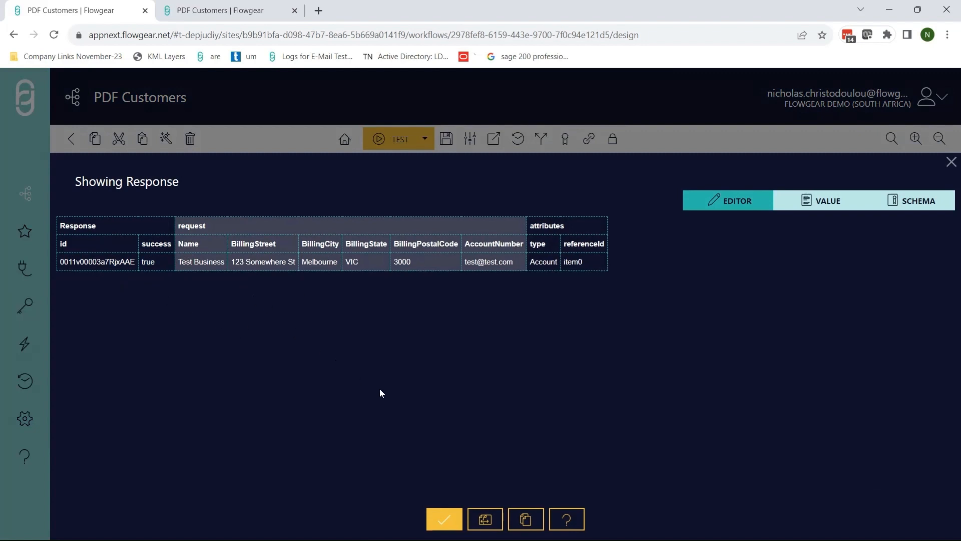
left_click(447, 518)
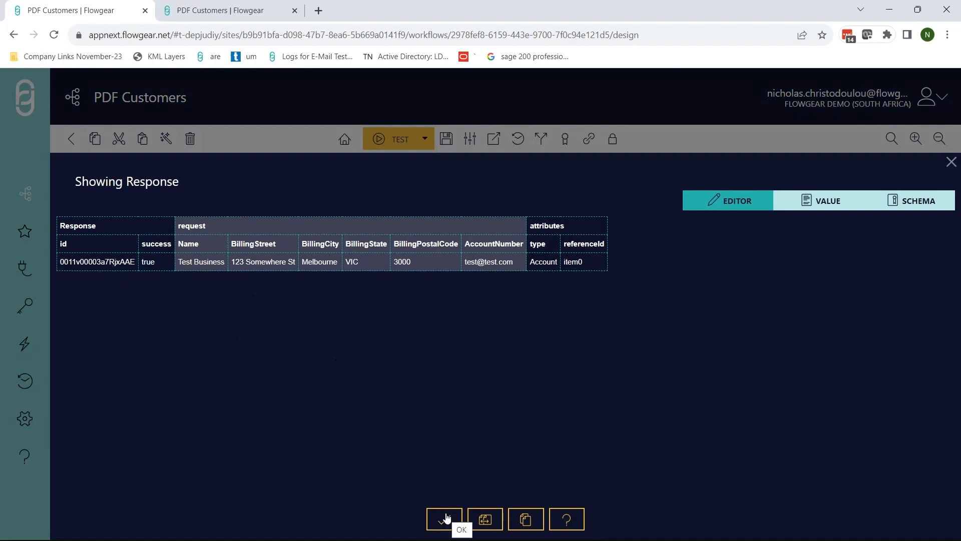
left_click(447, 519)
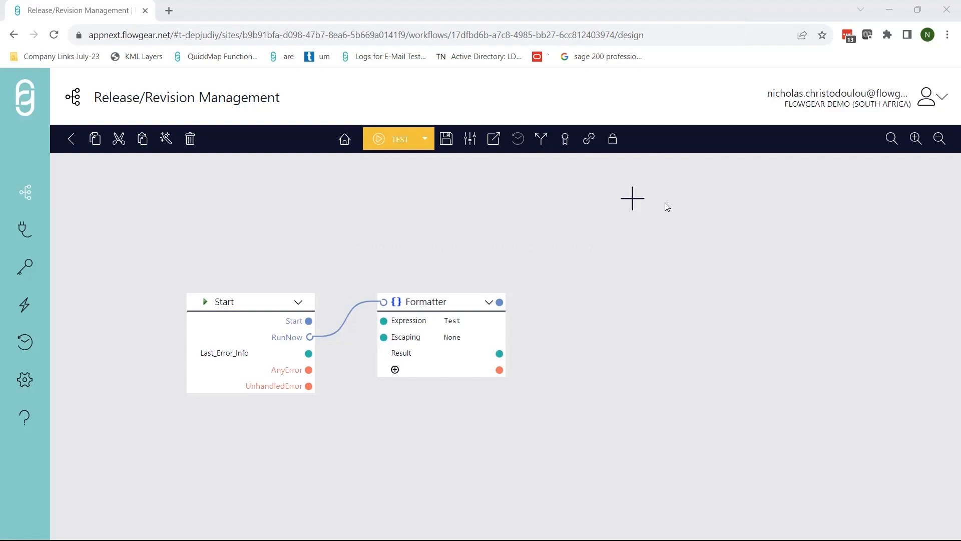
- Open Workflow Settings for the Release/Revision Management workflow
left_click(468, 140)
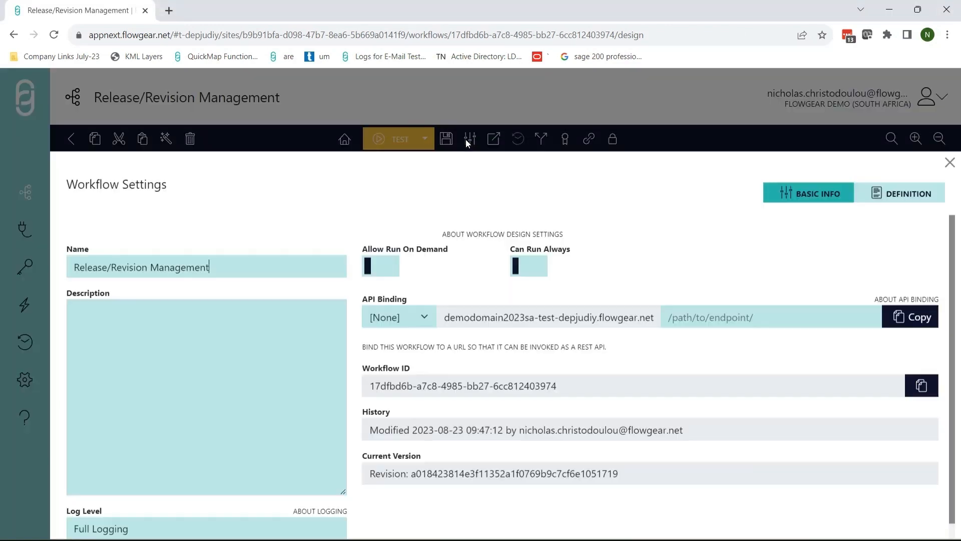
left_click(420, 319)
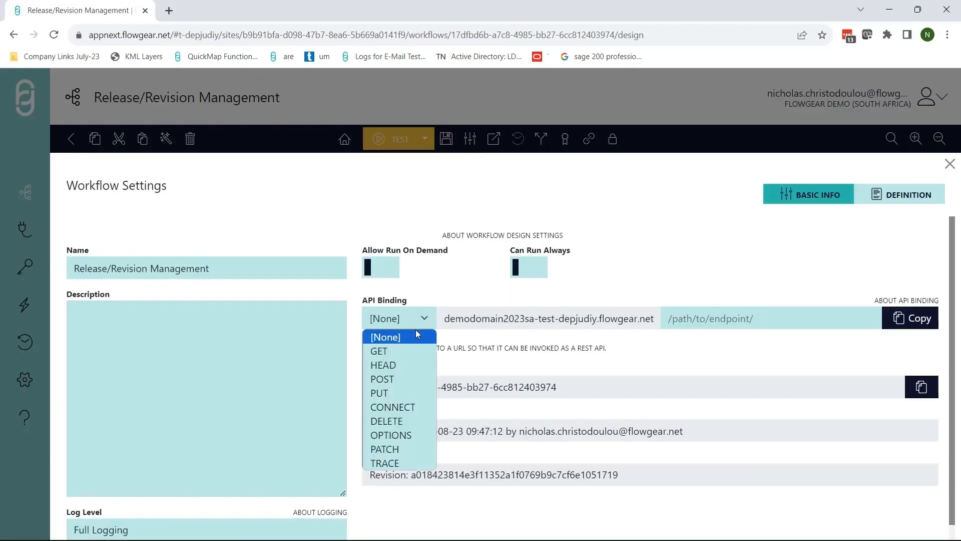
left_click(402, 347)
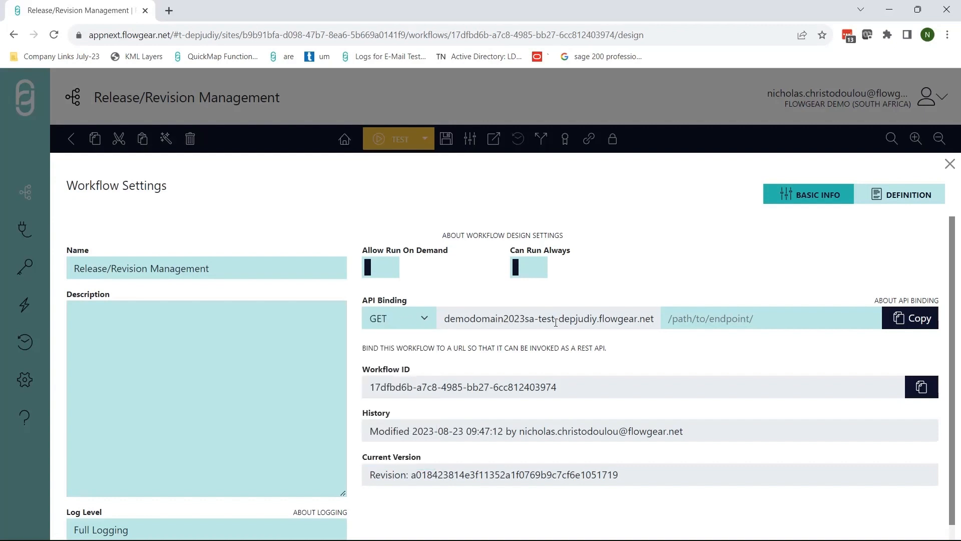
left_click_drag(451, 318, 590, 322)
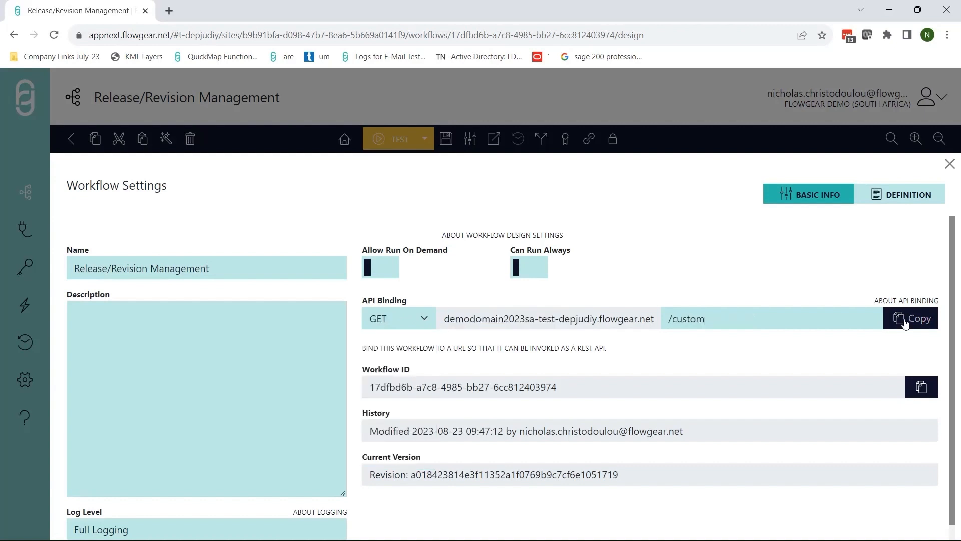
left_click(905, 323)
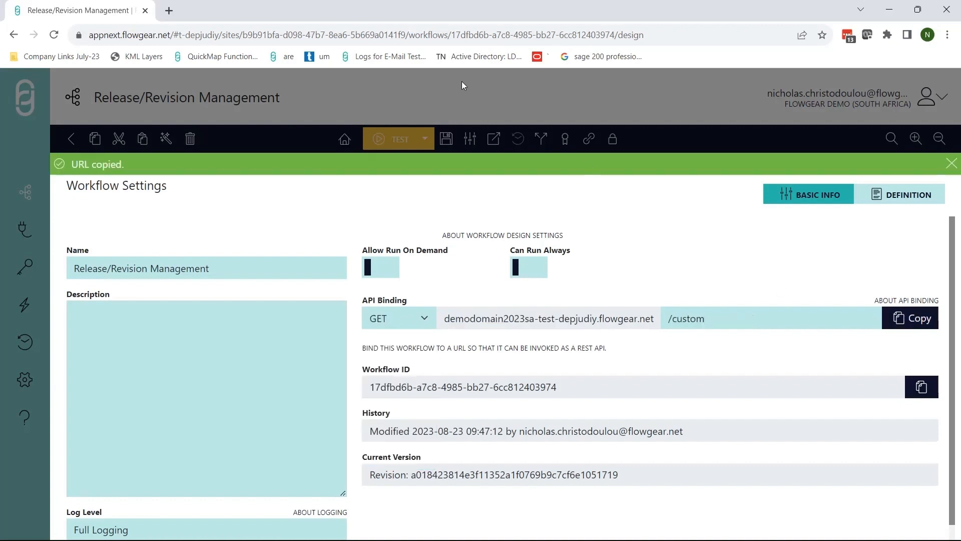
left_click(329, 35)
type("demodomain2023sa-test-depjudiy.flowgear.net/custom")
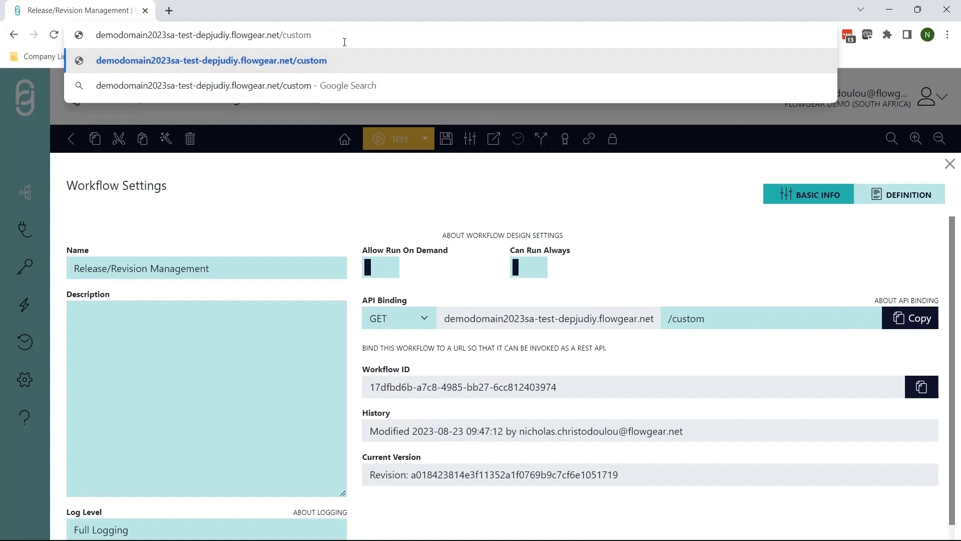
key("ctrl+a")
key("BackSpace")
left_click(703, 321)
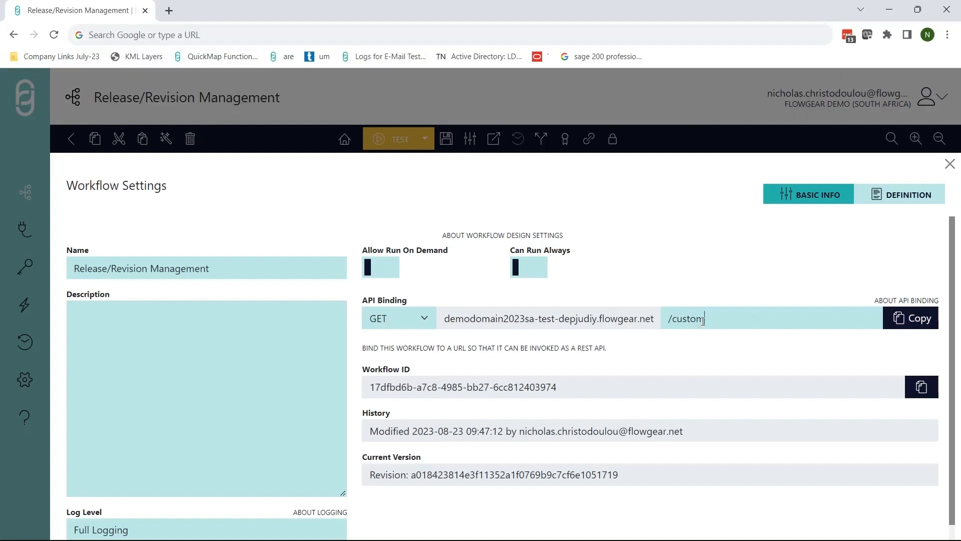
key("ctrl+a")
key("BackSpace")
left_click(417, 322)
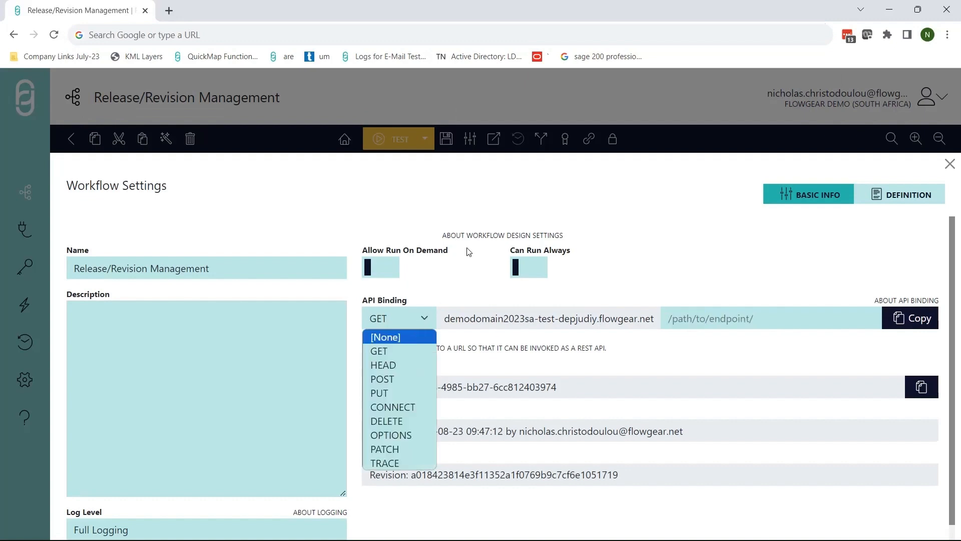
left_click(386, 336)
left_click(505, 139)
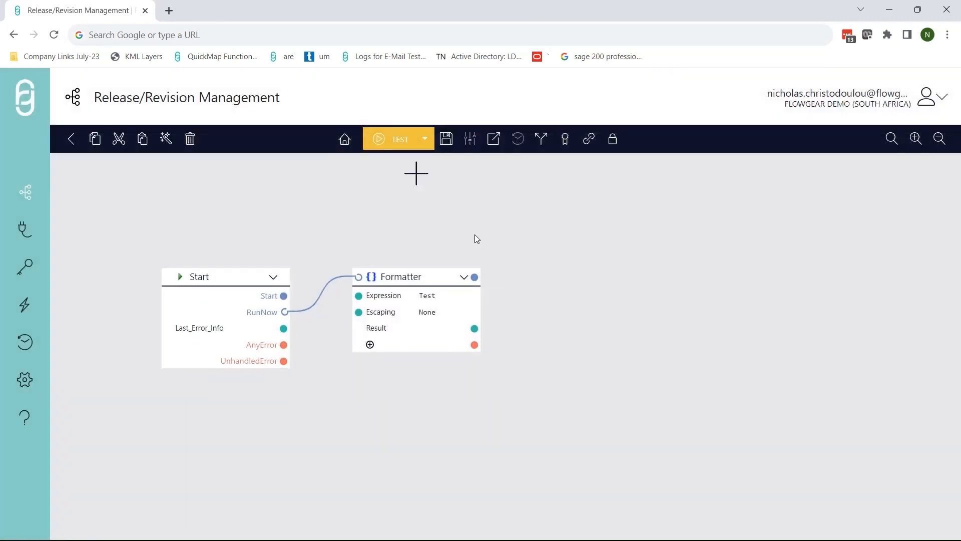
- Open the revision history and inspect the 09:38:07, 09:37:40 and 09:47:13 commits
left_click_drag(535, 242, 513, 242)
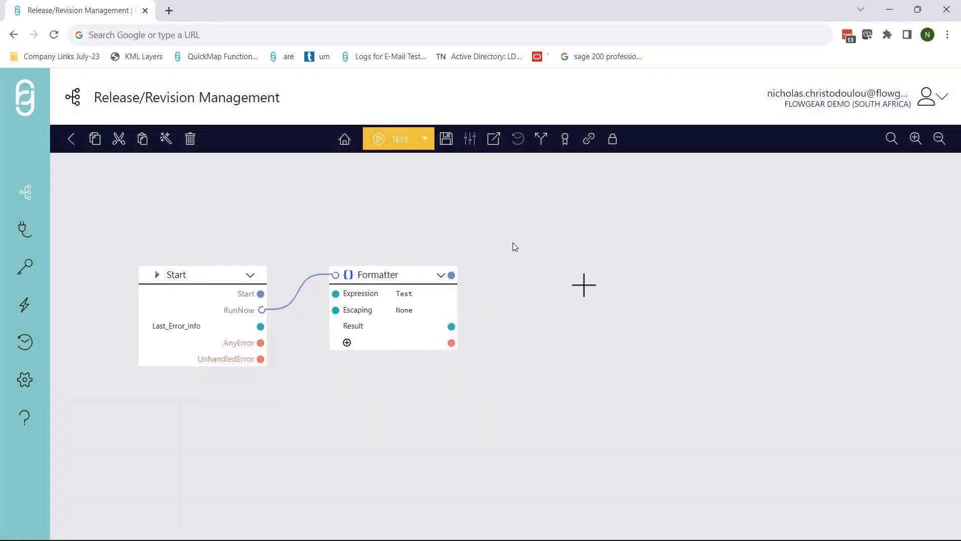
left_click(545, 144)
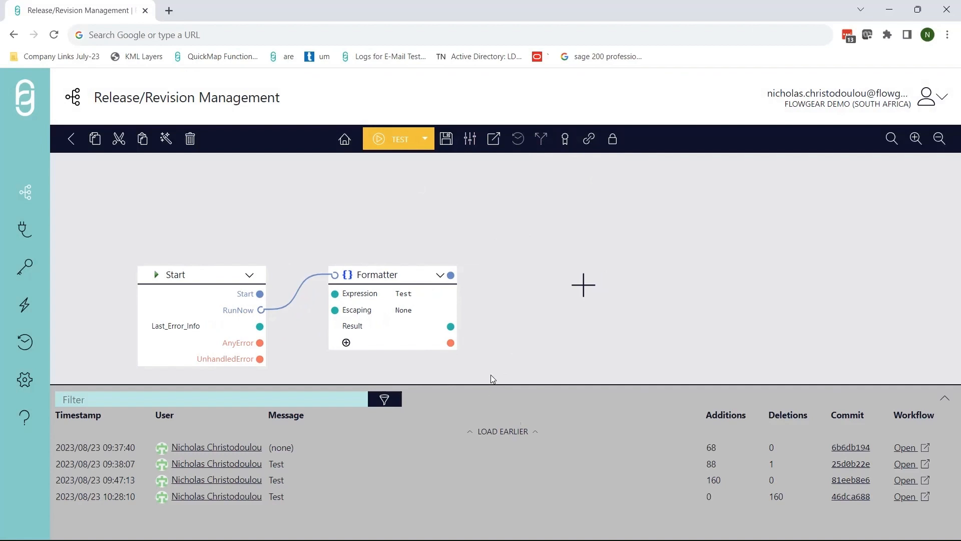
left_click(774, 457)
left_click(781, 453)
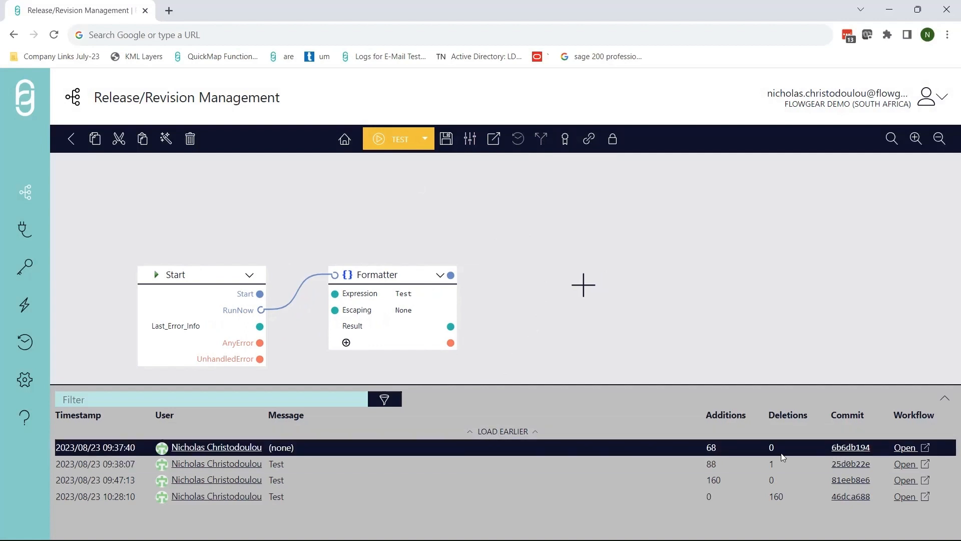
left_click(780, 455)
left_click(845, 476)
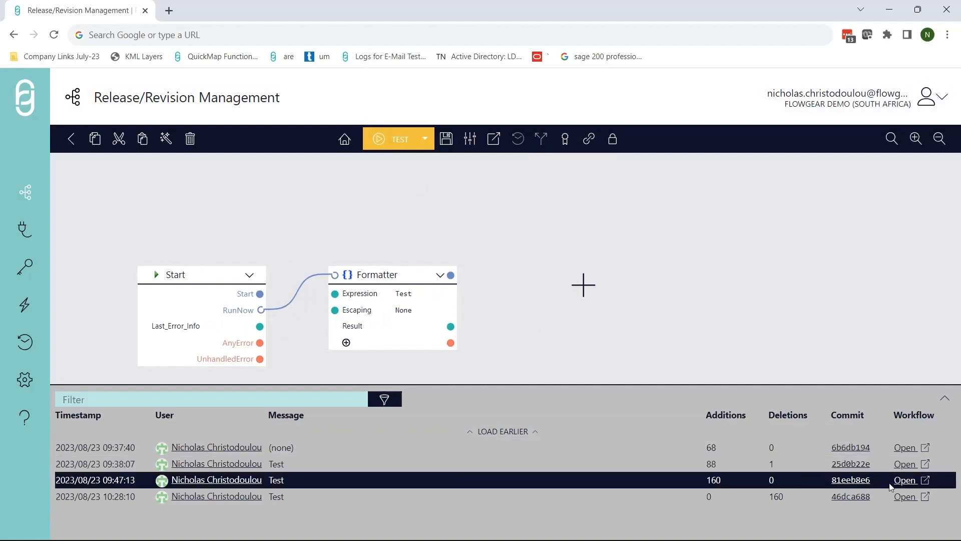
- Open the 09:37:40 version in a new tab, close it, and show the promotion environments
left_click(907, 465)
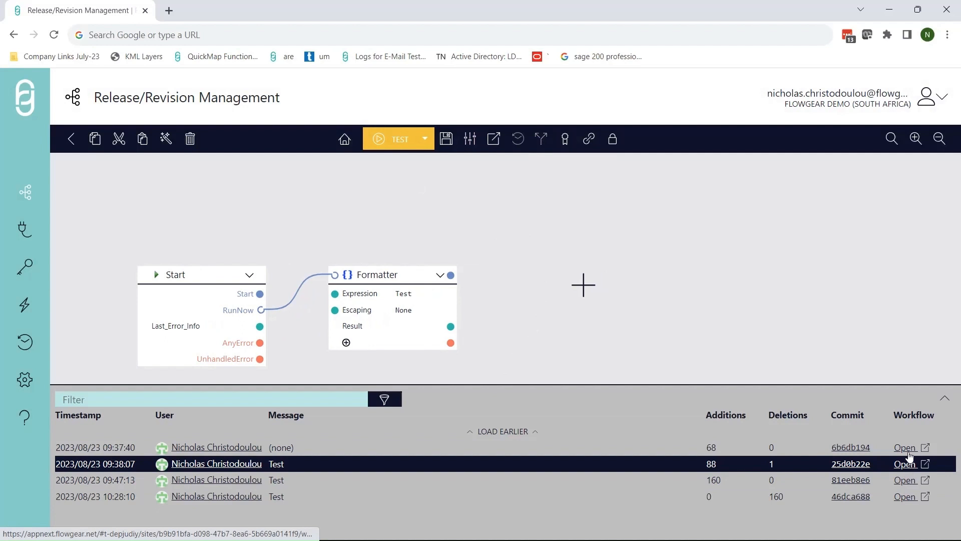
left_click(909, 453)
left_click(908, 453)
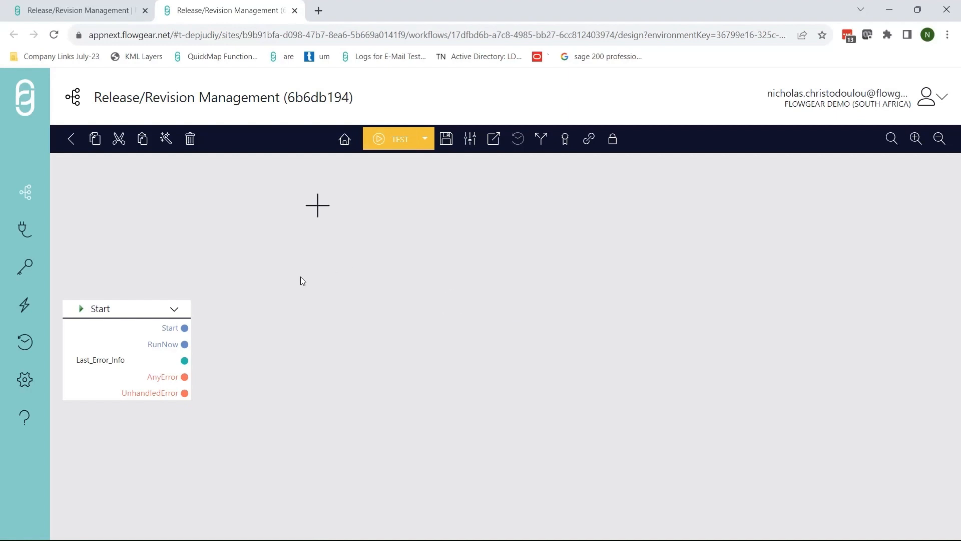
left_click(294, 12)
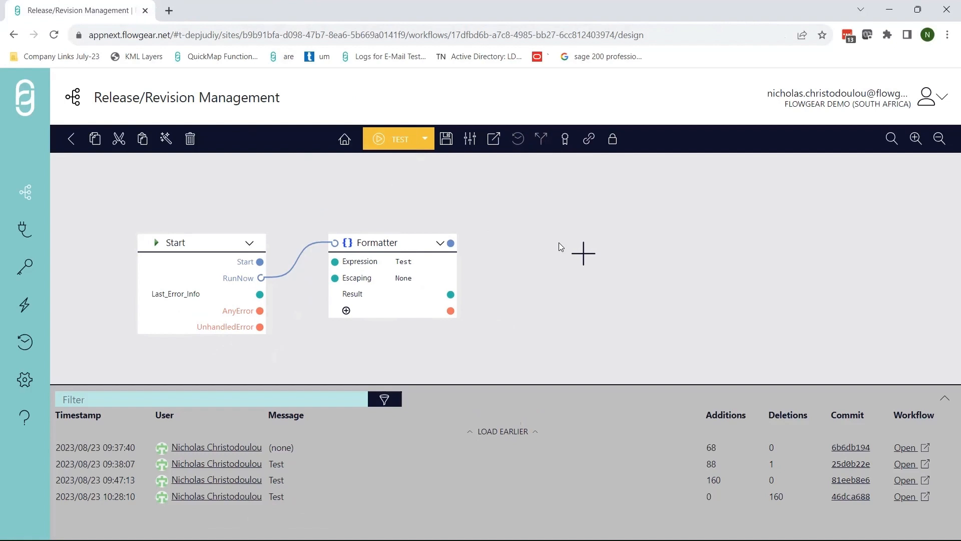
left_click(566, 141)
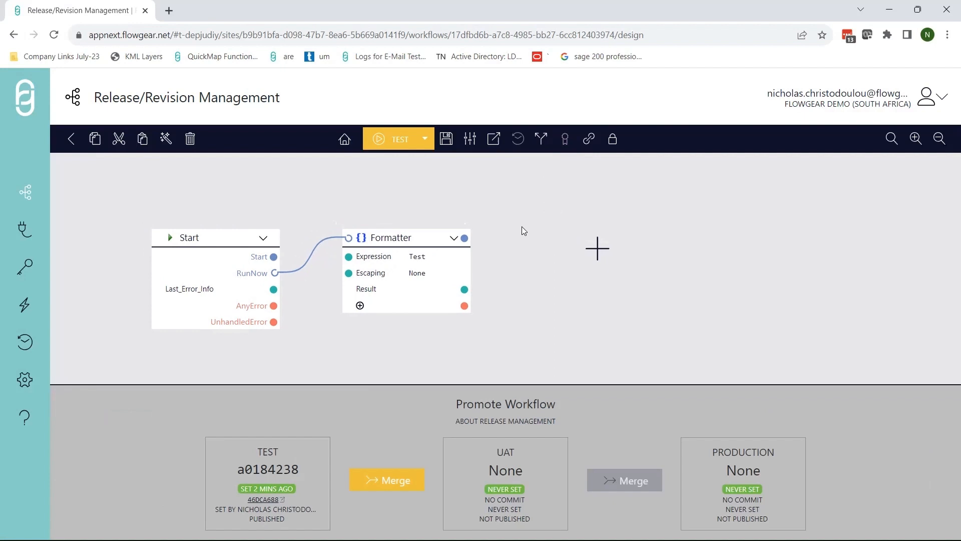
- Save the workflow with change message 'Test', publishing revision 54c1f8e1 to TEST
left_click(446, 139)
type("Test")
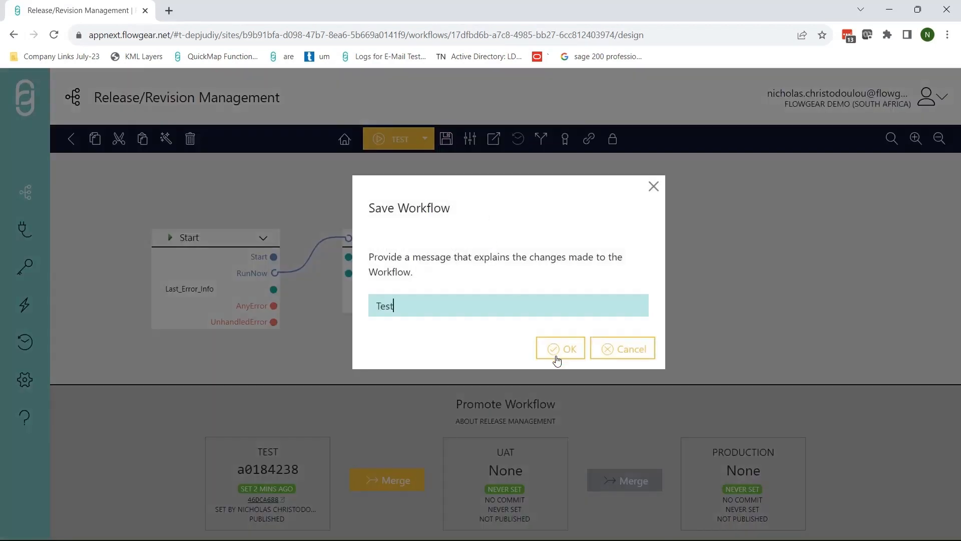
left_click(558, 340)
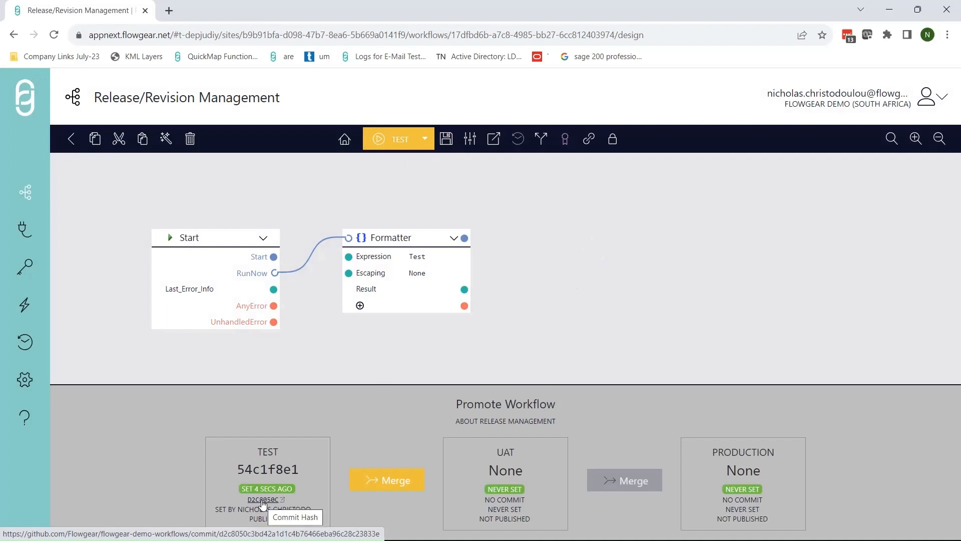
- Inspect commit d2c8050's diff adding HttpBindingMethod and HttpBindingUrlPattern, then switch back to Flowgear
left_click(262, 500)
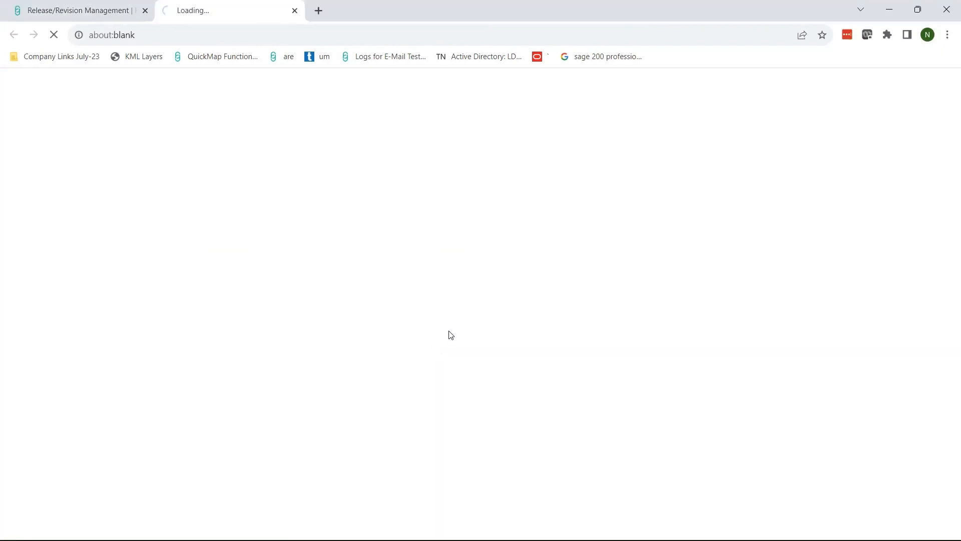
scroll(497, 360, "down", 4)
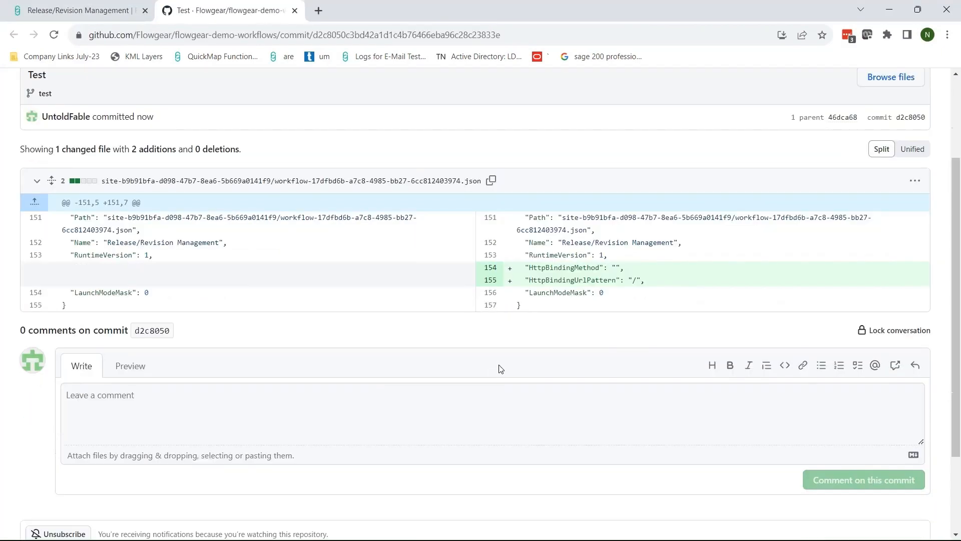
scroll(503, 343, "up", 3)
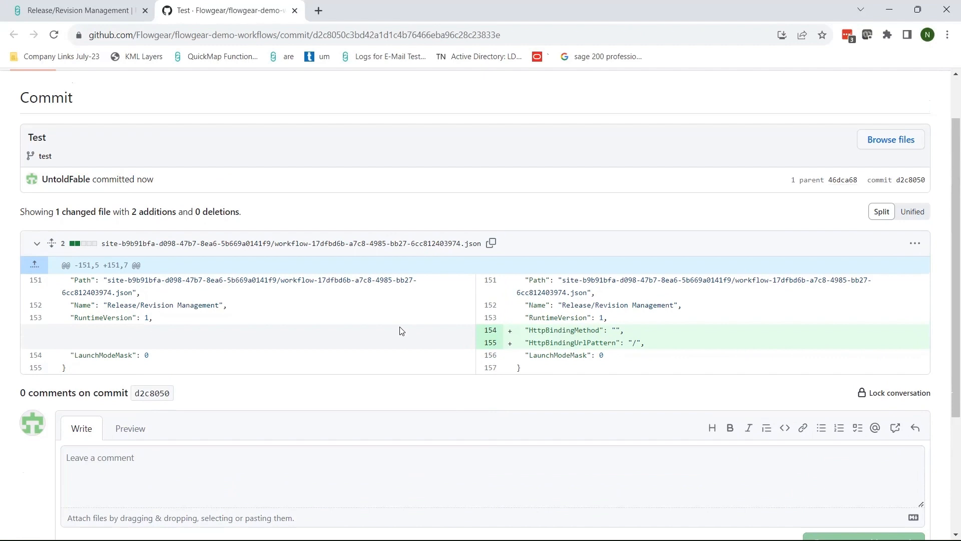
scroll(400, 330, "up", 2)
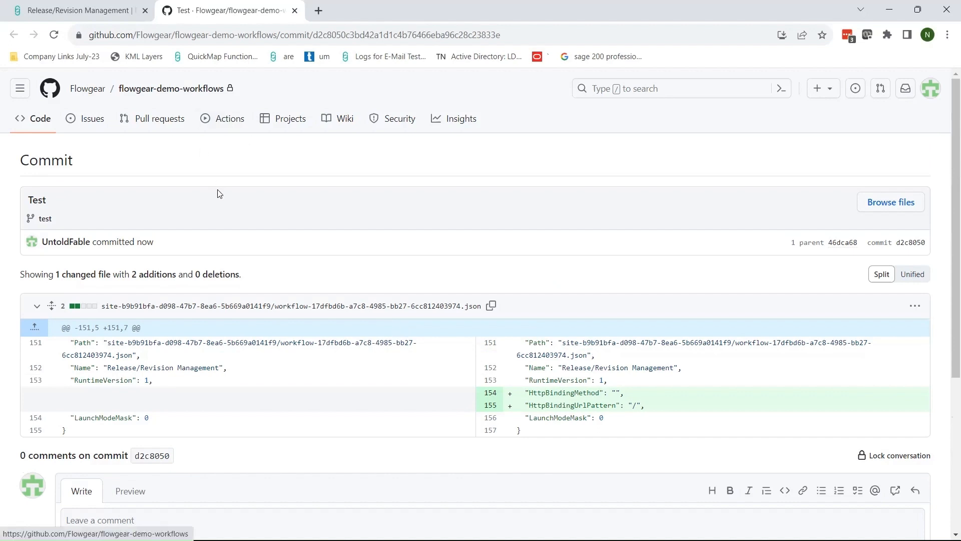
left_click(112, 15)
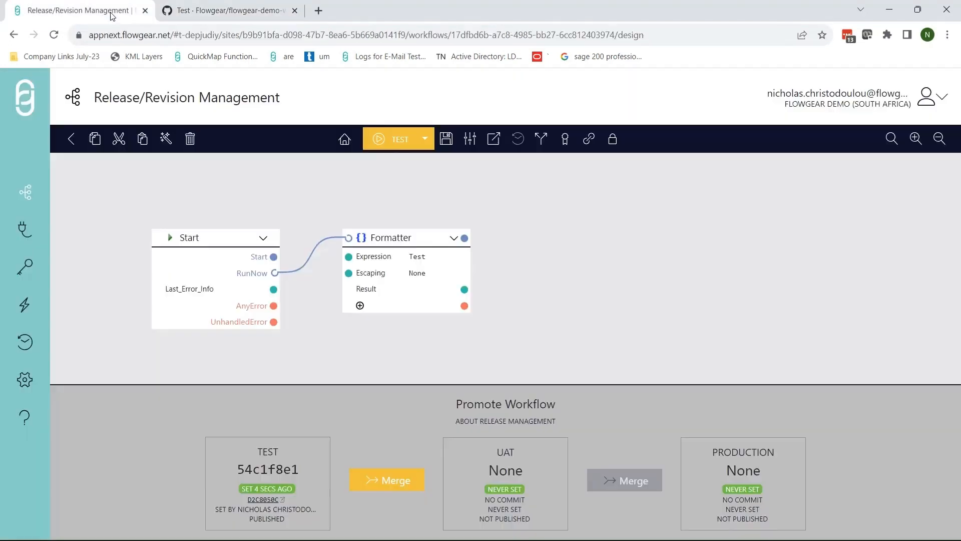